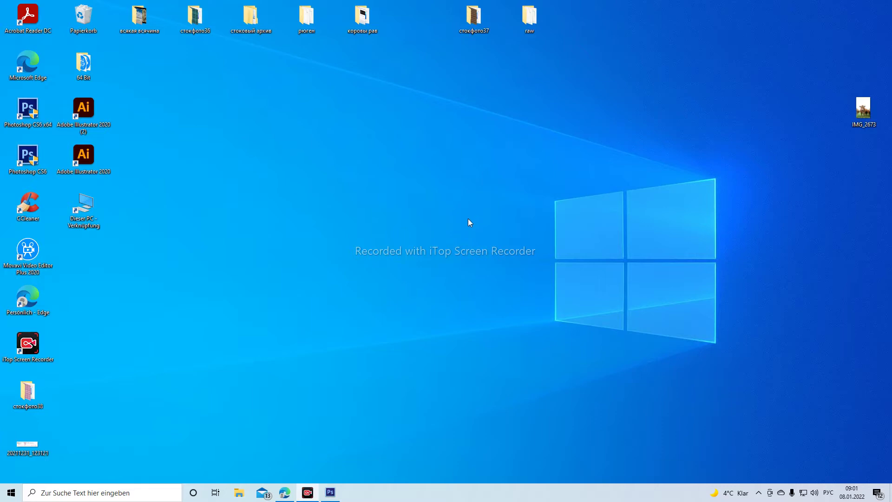
Open the raw photo IMG_2673 from the Desktop into Camera Raw
{"action": "left_click", "coordinate": [330, 493]}
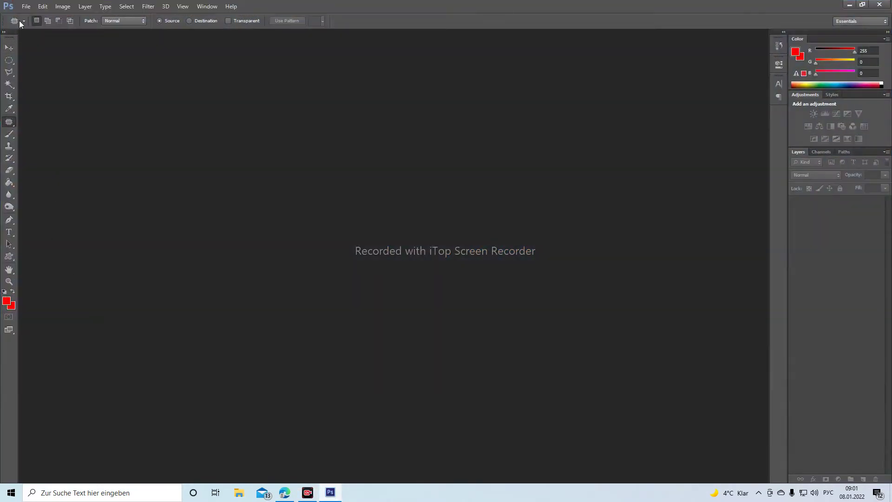
{"action": "left_click", "coordinate": [26, 7]}
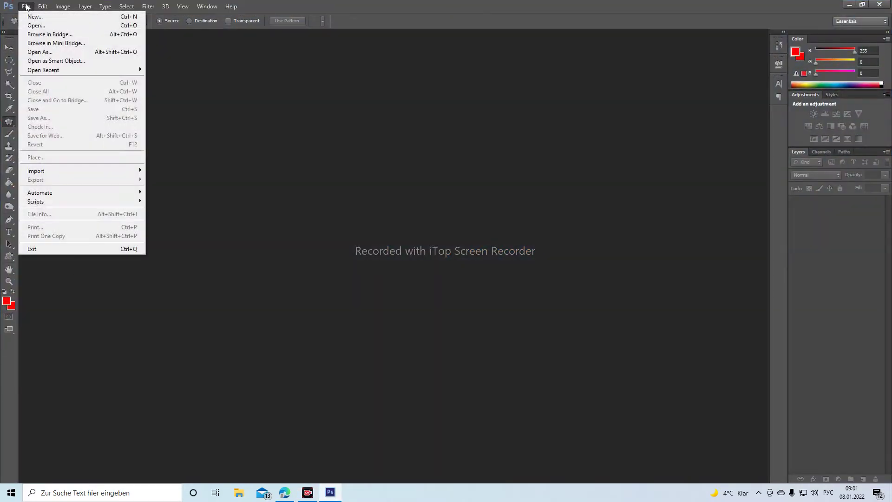
{"action": "left_click", "coordinate": [31, 27]}
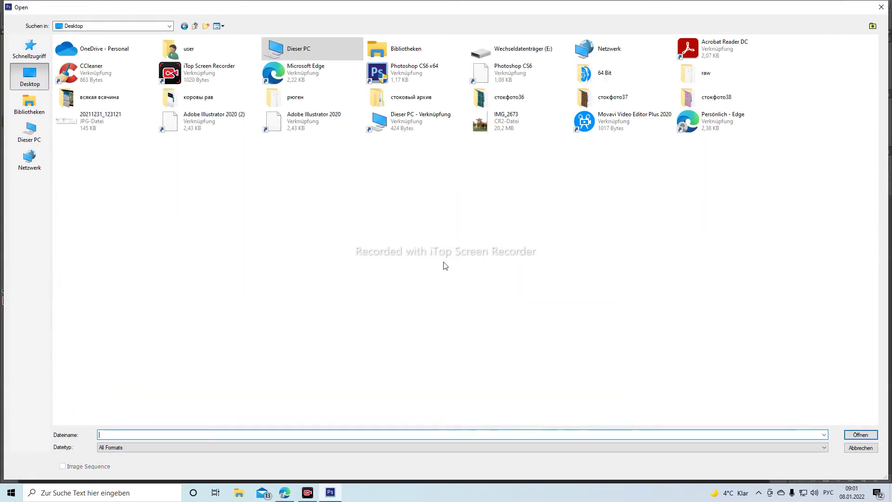
{"action": "double_click", "coordinate": [479, 119]}
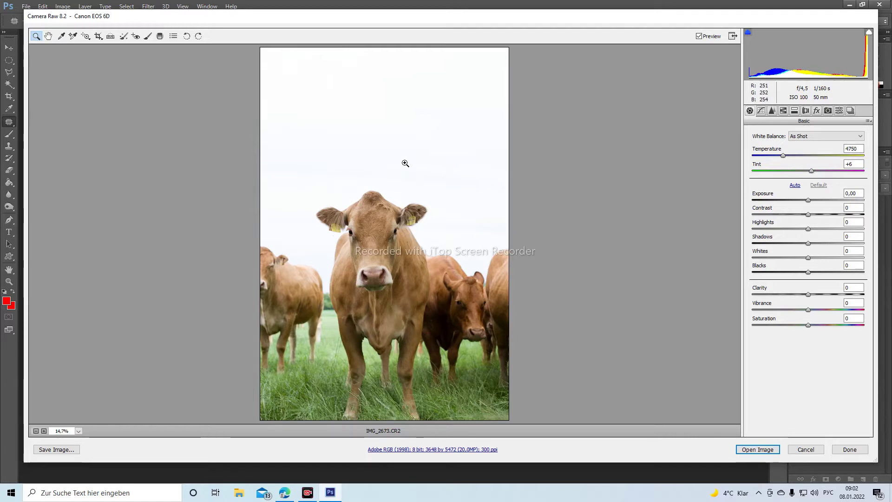
Crop the photo tightly around the front cow
{"action": "left_click", "coordinate": [98, 36]}
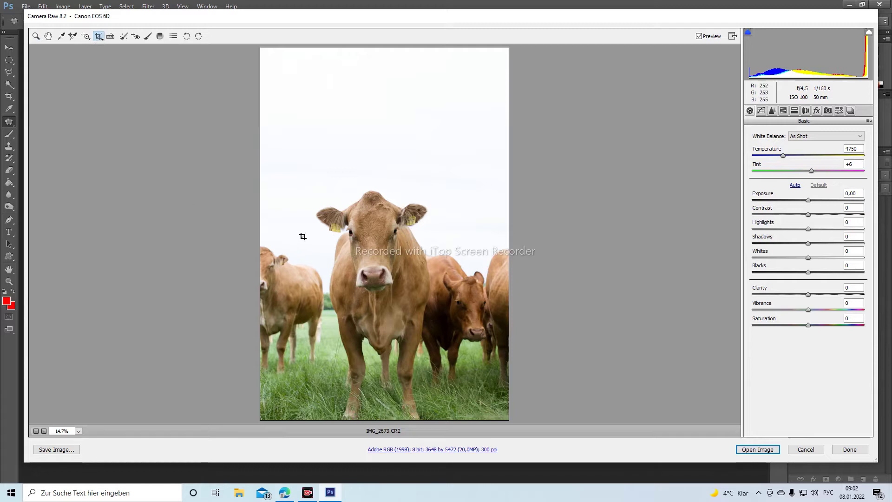
{"action": "left_click_drag", "start_coordinate": [303, 182], "coordinate": [445, 347]}
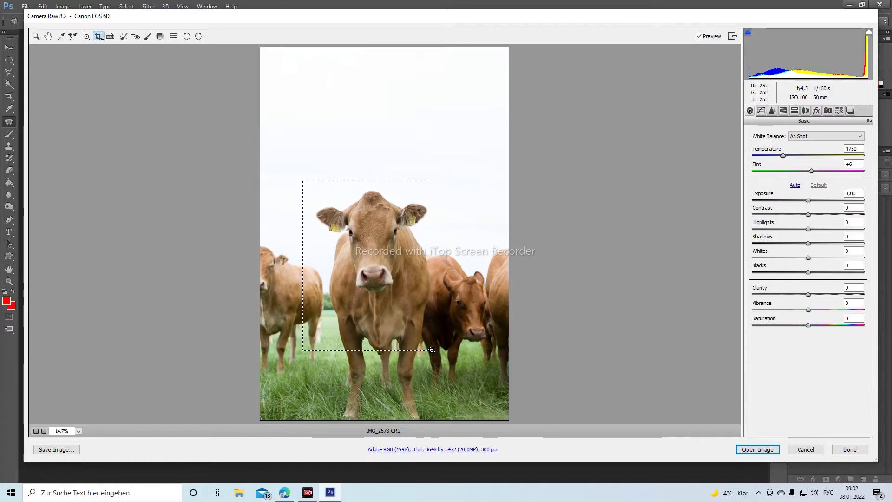
{"action": "left_click_drag", "start_coordinate": [446, 347], "coordinate": [445, 343]}
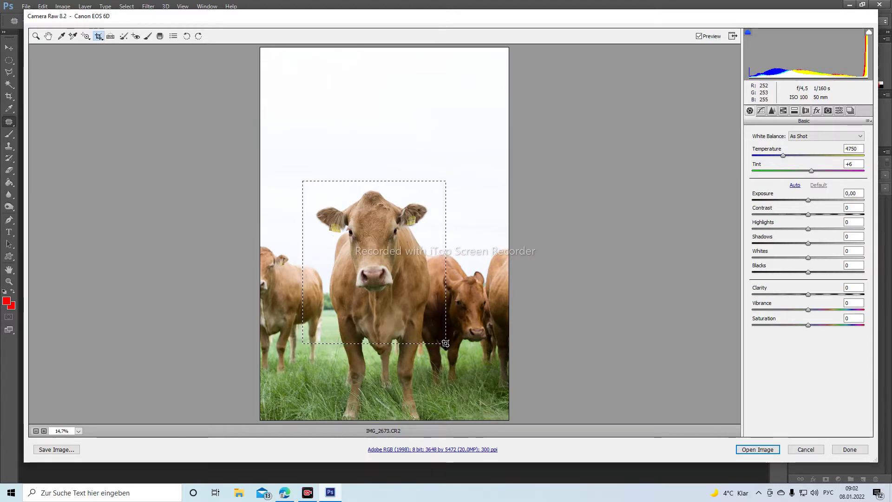
{"action": "left_click_drag", "start_coordinate": [445, 344], "coordinate": [445, 344]}
{"action": "key", "text": "z"}
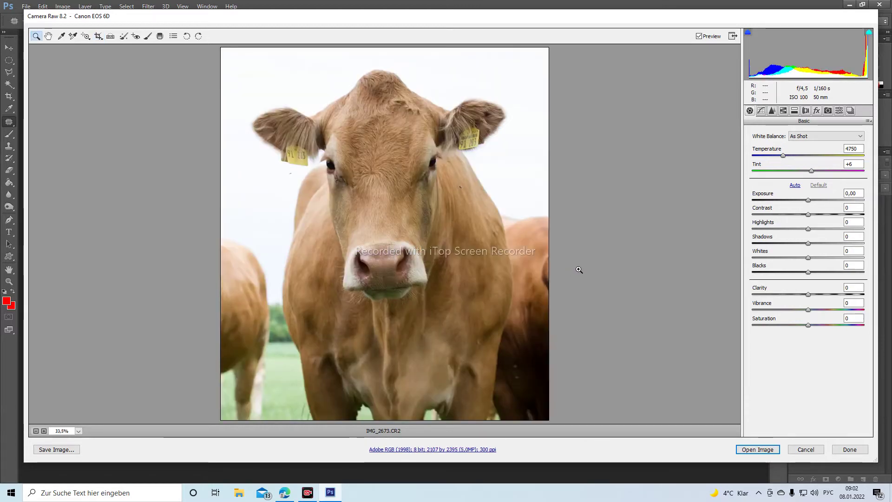
Raise Clarity to +22, lower Blacks to -26 and settle Whites at -3
{"action": "left_click", "coordinate": [809, 295]}
{"action": "left_click_drag", "start_coordinate": [809, 296], "coordinate": [821, 294]}
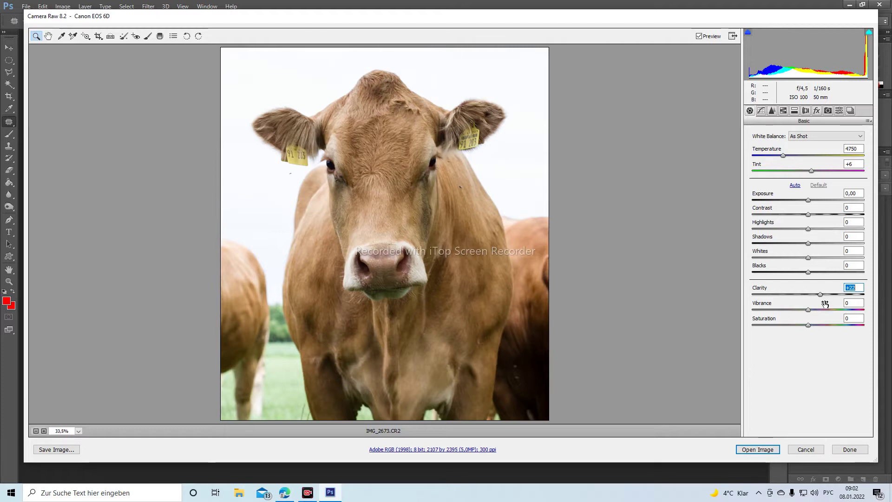
{"action": "left_click", "coordinate": [809, 272]}
{"action": "left_click_drag", "start_coordinate": [809, 273], "coordinate": [796, 273]}
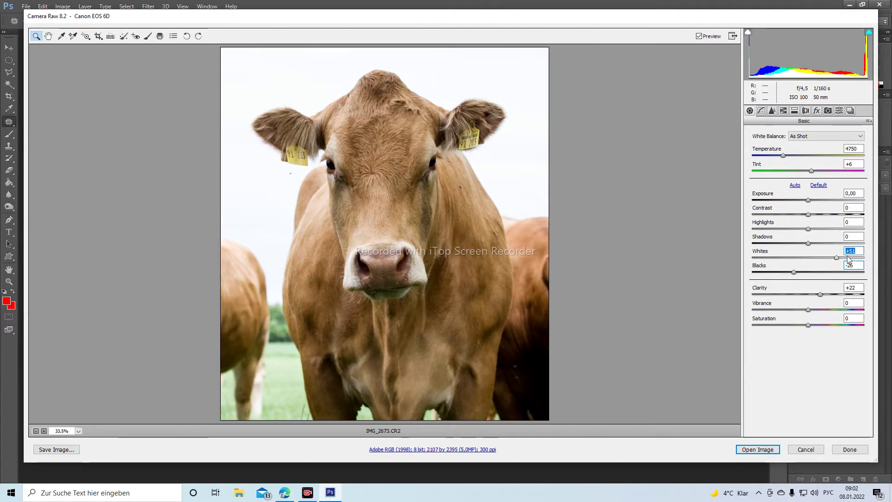
{"action": "left_click_drag", "start_coordinate": [809, 258], "coordinate": [826, 256]}
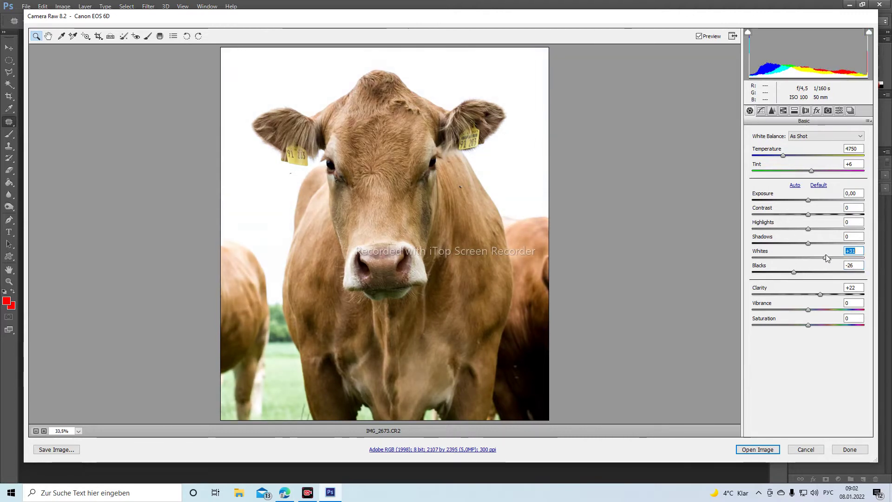
{"action": "left_click_drag", "start_coordinate": [826, 256], "coordinate": [807, 256]}
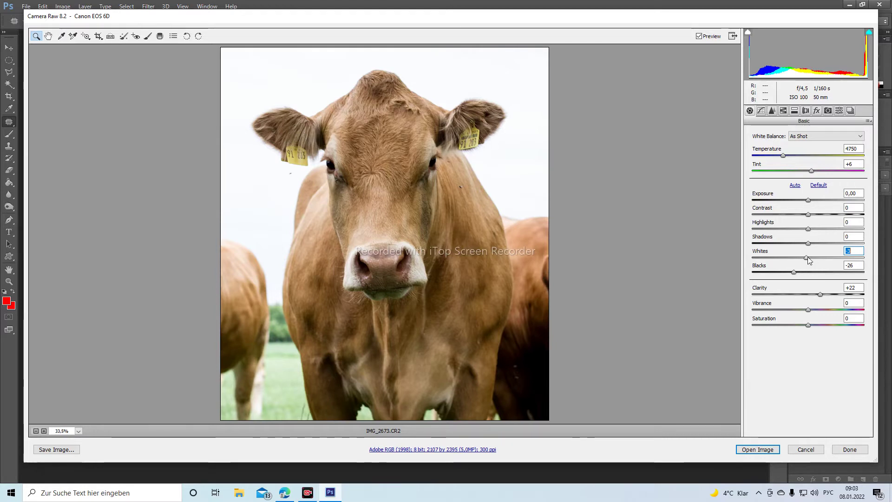
{"action": "left_click", "coordinate": [784, 110]}
In HSL Saturation, set Greens and Aquas to -100
{"action": "left_click", "coordinate": [774, 147]}
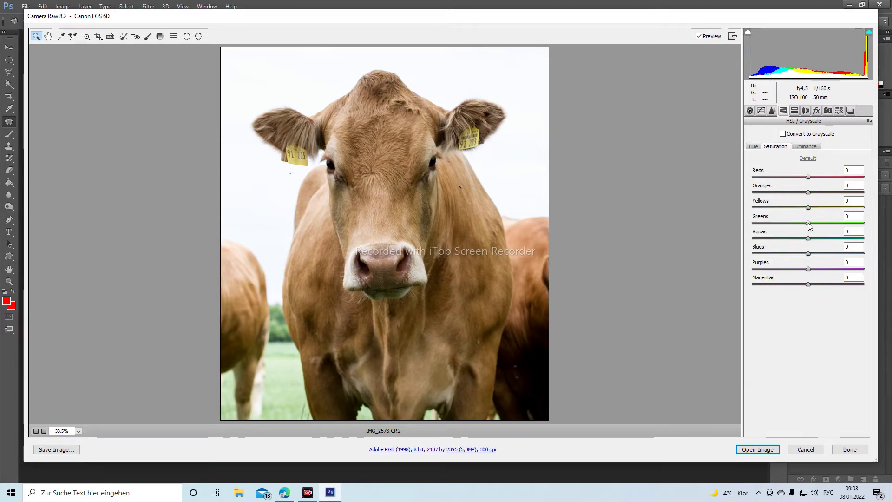
{"action": "left_click_drag", "start_coordinate": [809, 226], "coordinate": [808, 225]}
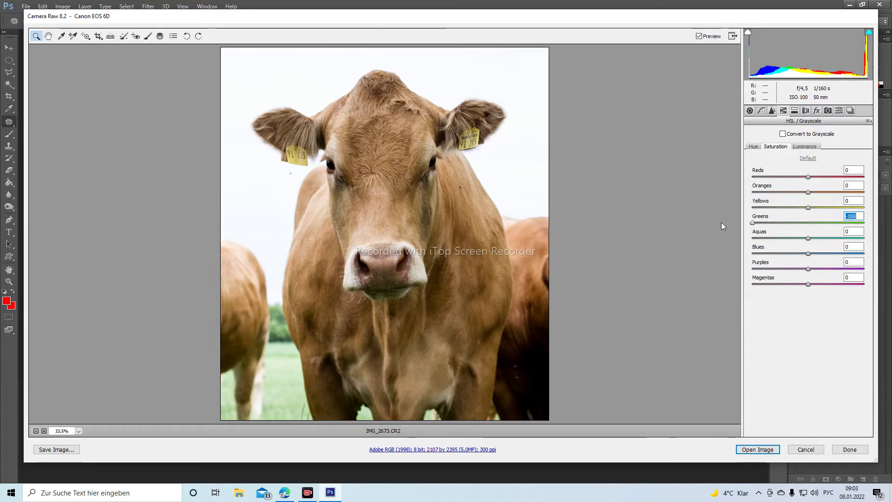
{"action": "type", "text": "0"}
{"action": "key", "text": "Return"}
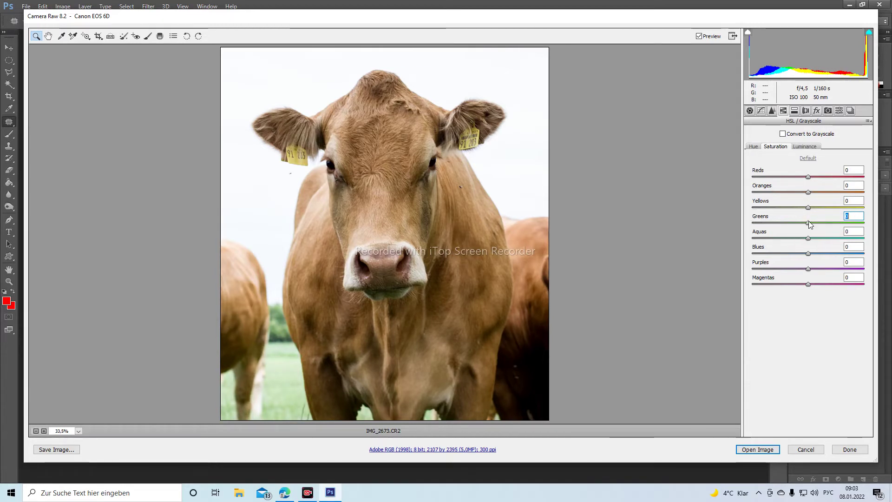
{"action": "type", "text": "-100"}
{"action": "key", "text": "Return"}
{"action": "key", "text": "Tab"}
{"action": "type", "text": "-100"}
{"action": "key", "text": "Return"}
Set Blues, Purples and Magentas saturation to -100 and open the image in Photoshop
{"action": "key", "text": "Tab"}
{"action": "type", "text": "-100"}
{"action": "key", "text": "Return"}
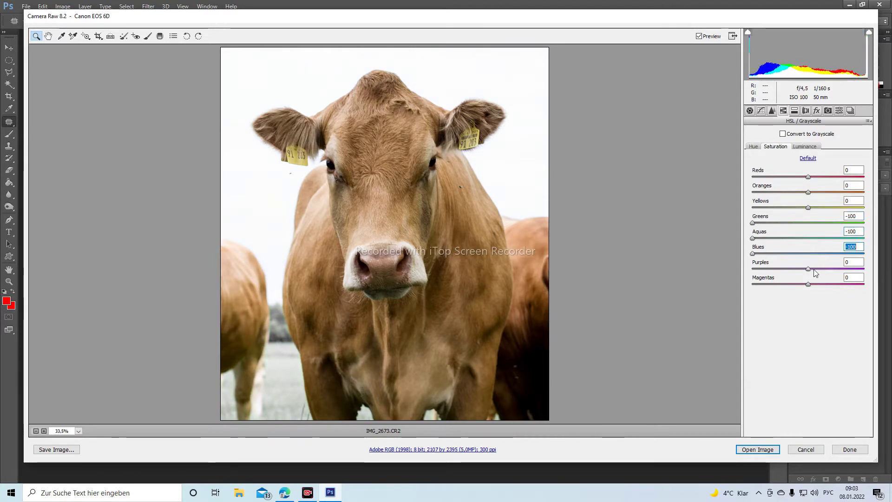
{"action": "key", "text": "Tab"}
{"action": "type", "text": "-100"}
{"action": "key", "text": "Return"}
{"action": "key", "text": "Tab"}
{"action": "type", "text": "-100"}
{"action": "key", "text": "Return"}
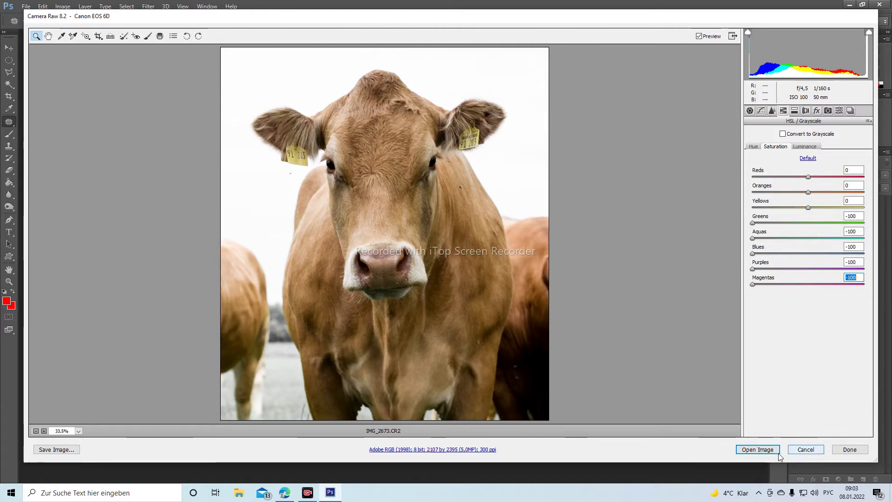
{"action": "left_click", "coordinate": [749, 450]}
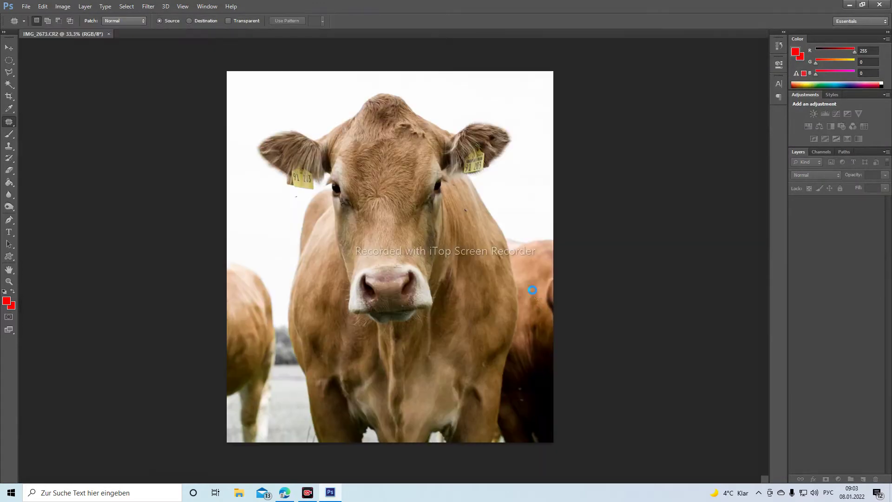
Pick a smaller Eraser brush and undo the stray red test stroke
{"action": "left_click", "coordinate": [10, 171]}
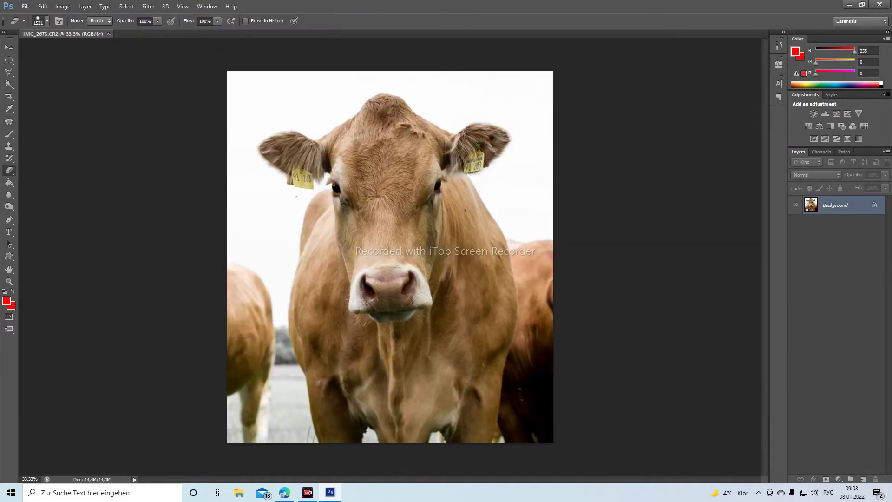
{"action": "left_click", "coordinate": [47, 21]}
{"action": "left_click_drag", "start_coordinate": [71, 48], "coordinate": [74, 49]}
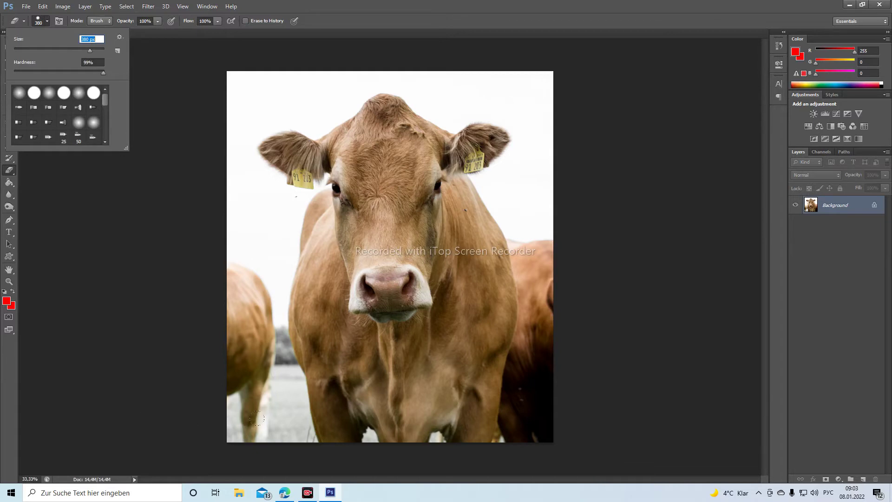
{"action": "left_click_drag", "start_coordinate": [279, 425], "coordinate": [247, 416]}
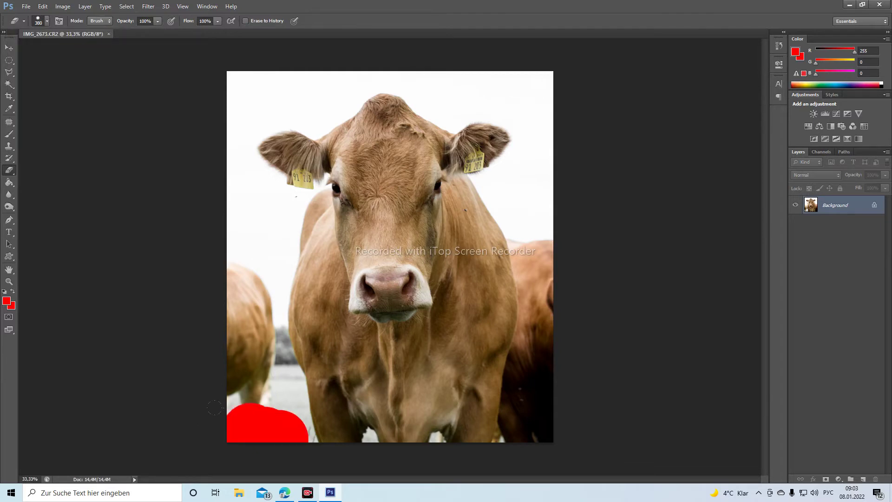
{"action": "left_click", "coordinate": [43, 6]}
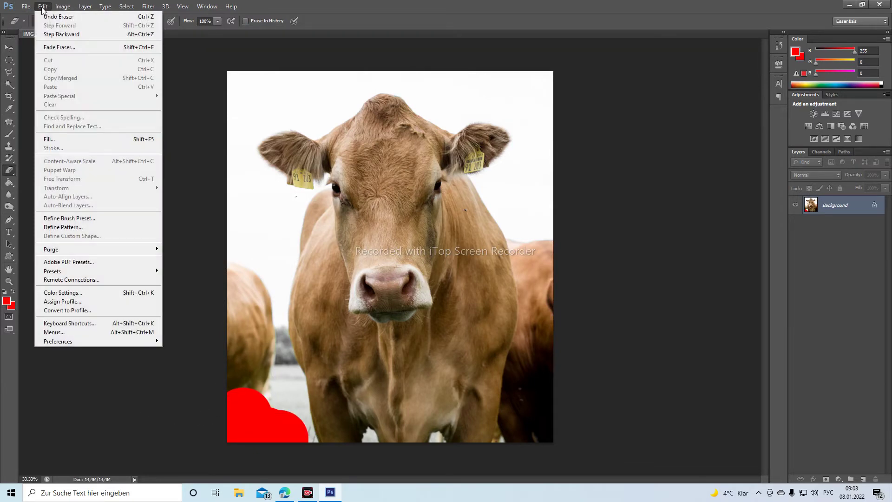
{"action": "left_click", "coordinate": [49, 35]}
Set both the foreground and background colours to white
{"action": "left_click", "coordinate": [7, 302]}
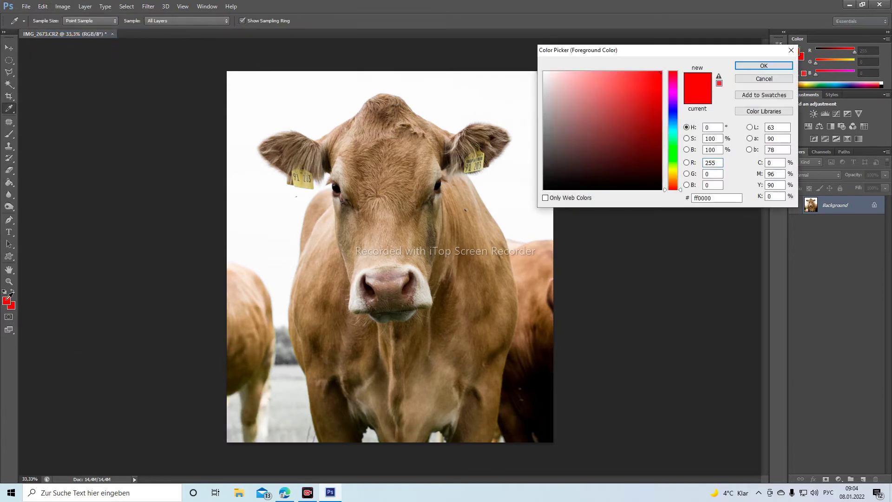
{"action": "left_click_drag", "start_coordinate": [565, 91], "coordinate": [533, 69]}
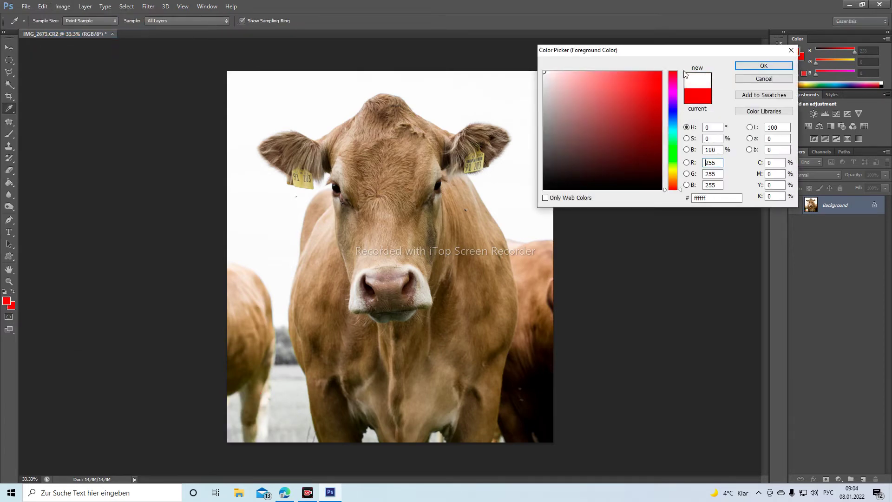
{"action": "left_click", "coordinate": [739, 68]}
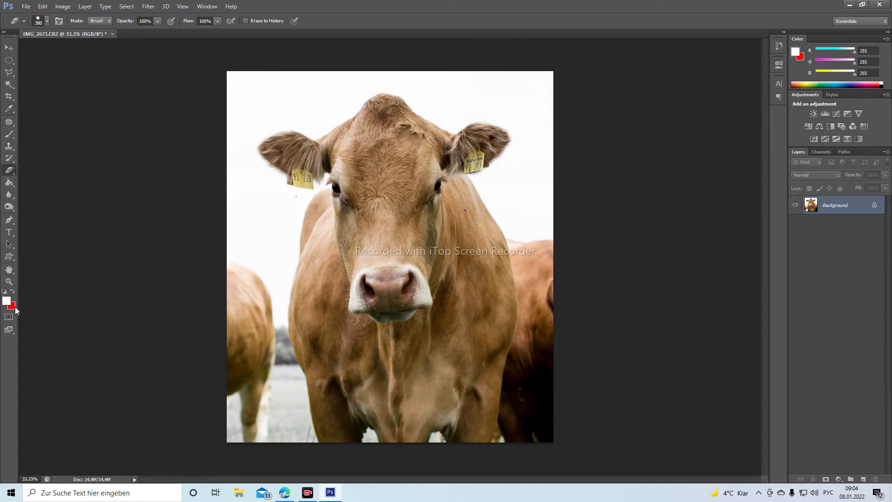
{"action": "left_click", "coordinate": [12, 305]}
{"action": "left_click_drag", "start_coordinate": [561, 85], "coordinate": [544, 73]}
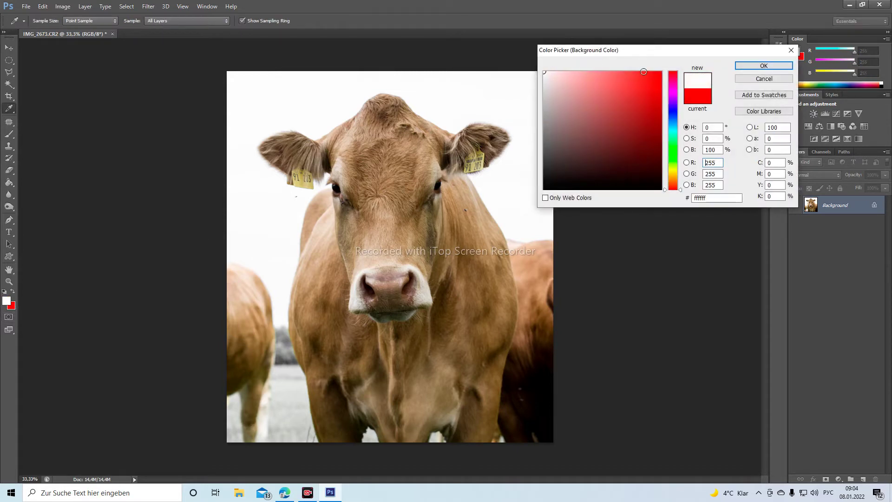
{"action": "left_click", "coordinate": [767, 67]}
Erase the left-hand and right-hand cows to white
{"action": "key", "text": "e"}
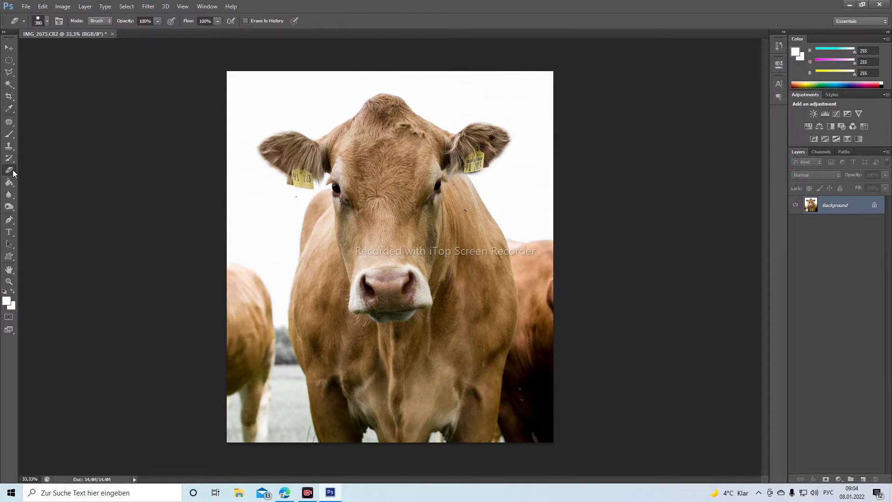
{"action": "left_click_drag", "start_coordinate": [215, 411], "coordinate": [231, 262]}
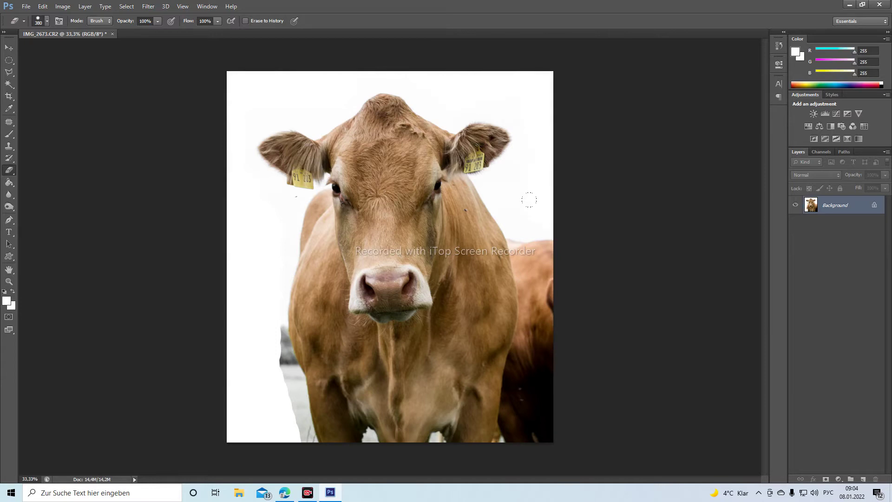
{"action": "left_click_drag", "start_coordinate": [529, 200], "coordinate": [517, 431]}
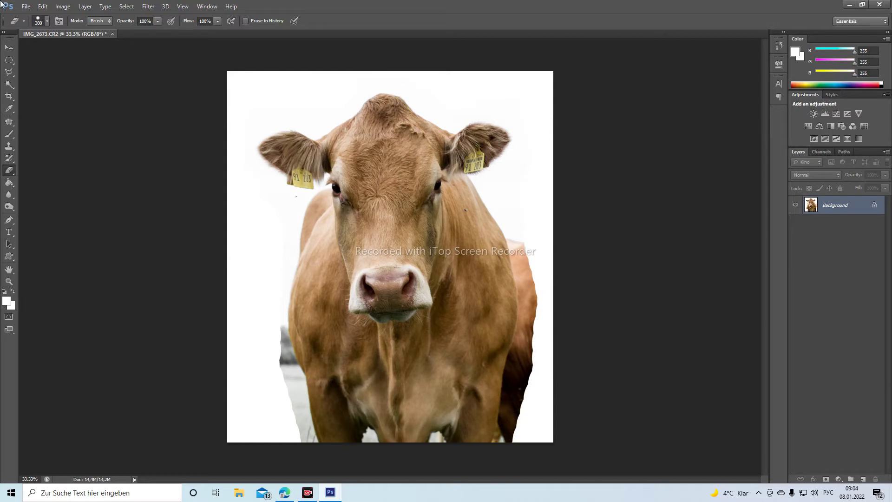
{"action": "right_click", "coordinate": [10, 122]}
Select the Spot Healing Brush at 44 px
{"action": "left_click", "coordinate": [42, 122]}
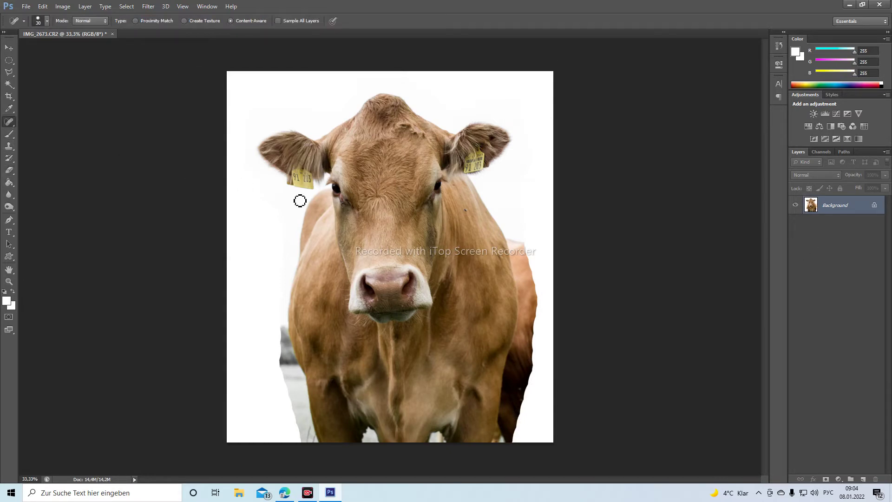
{"action": "left_click", "coordinate": [46, 22]}
{"action": "left_click", "coordinate": [34, 47]}
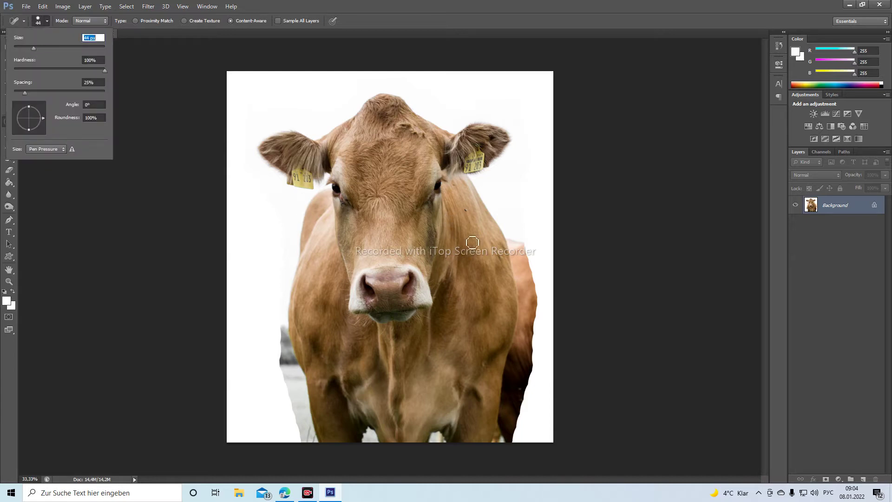
{"action": "left_click", "coordinate": [469, 215]}
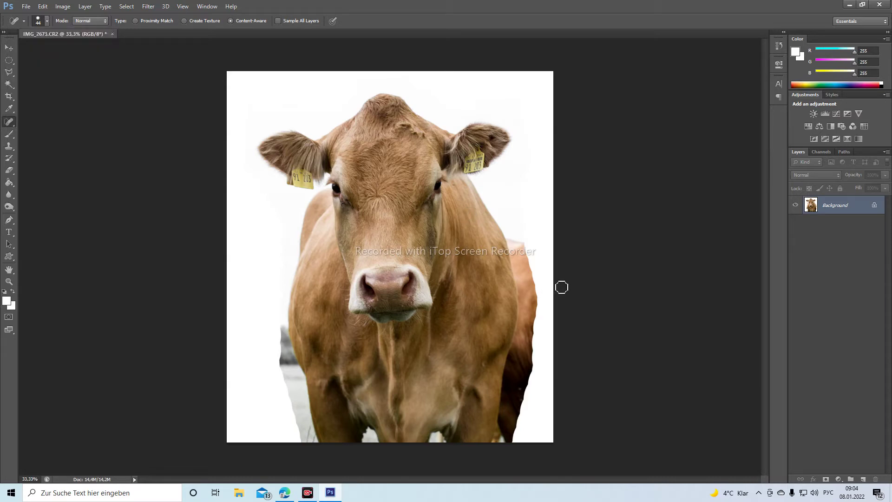
Zoom in and heal the spots under the cow's left eye, then zoom back out
{"action": "scroll", "coordinate": [313, 265], "scroll_direction": "up", "scroll_amount": 5}
{"action": "key", "text": "alt"}
{"action": "left_click_drag", "start_coordinate": [385, 130], "coordinate": [385, 136]}
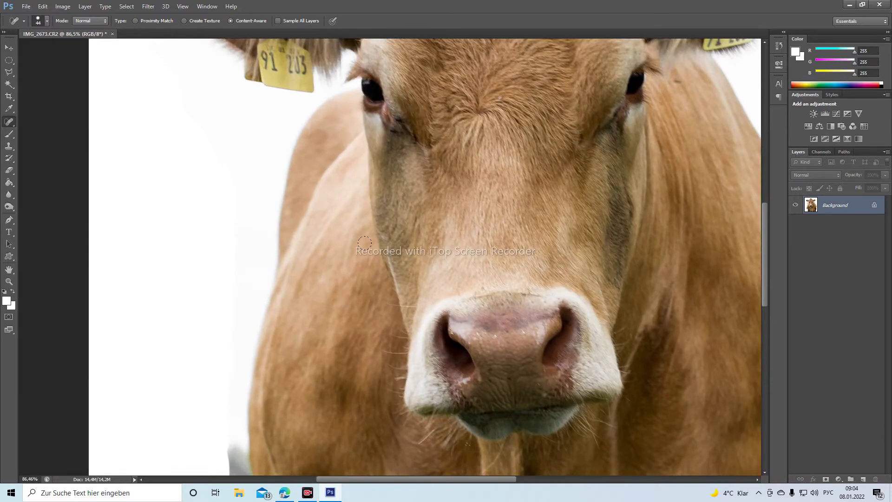
{"action": "left_click", "coordinate": [389, 134]}
{"action": "scroll", "coordinate": [352, 360], "scroll_direction": "down", "scroll_amount": 2}
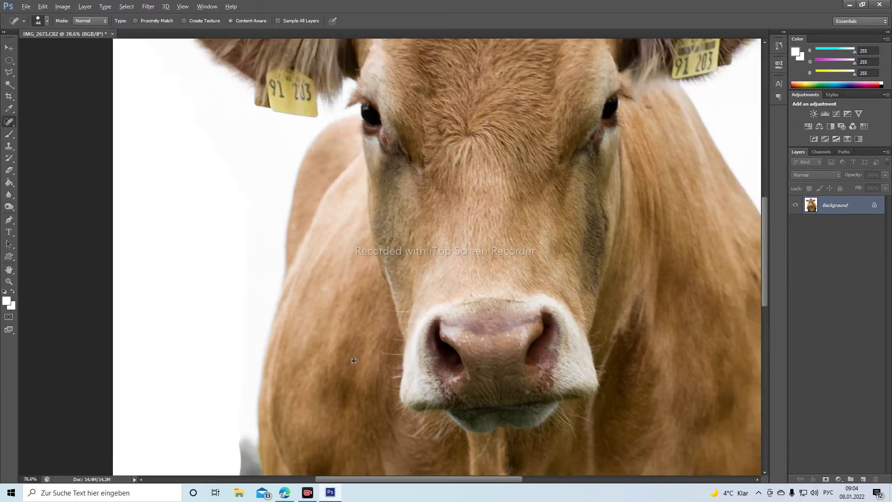
{"action": "scroll", "coordinate": [352, 360], "scroll_direction": "down", "scroll_amount": 2}
{"action": "scroll", "coordinate": [351, 358], "scroll_direction": "down", "scroll_amount": 2}
{"action": "scroll", "coordinate": [350, 357], "scroll_direction": "down", "scroll_amount": 2}
{"action": "scroll", "coordinate": [350, 358], "scroll_direction": "down", "scroll_amount": 1}
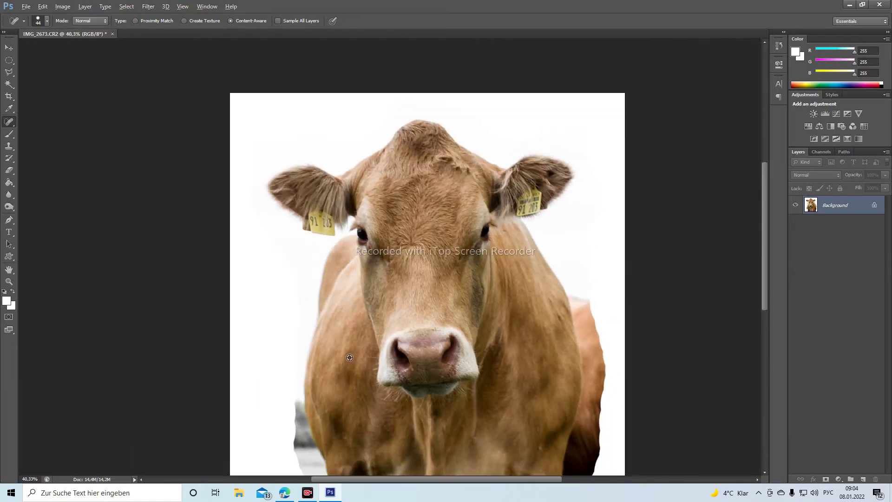
{"action": "scroll", "coordinate": [350, 357], "scroll_direction": "down", "scroll_amount": 1}
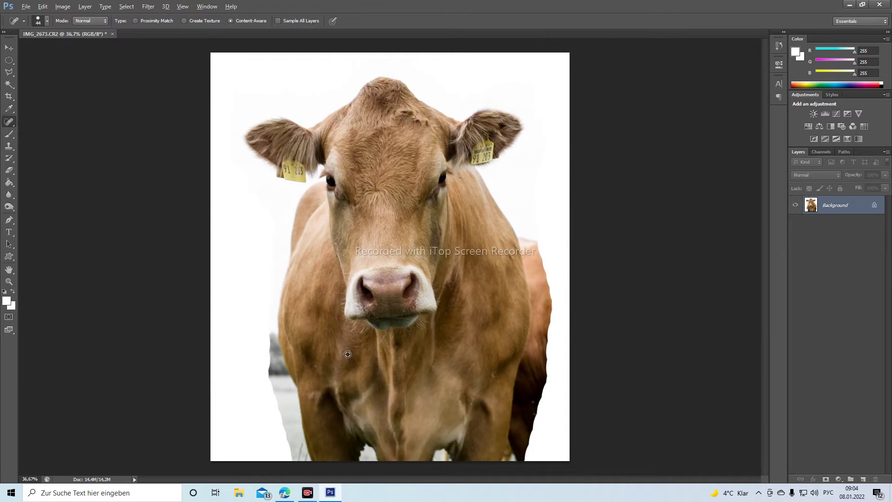
{"action": "key", "text": "alt"}
Choose the Polygonal Lasso Tool and zoom in on the cow's lower half
{"action": "left_click", "coordinate": [9, 72]}
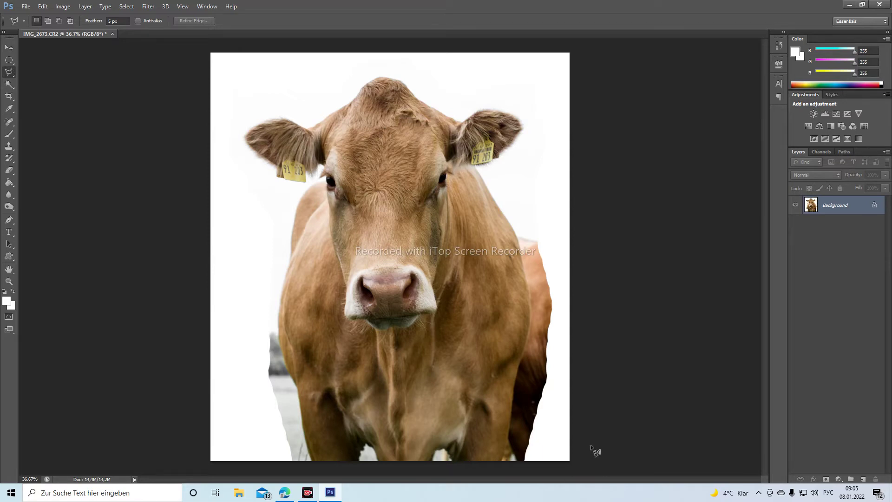
{"action": "scroll", "coordinate": [595, 449], "scroll_direction": "up", "scroll_amount": 2}
{"action": "scroll", "coordinate": [608, 434], "scroll_direction": "up", "scroll_amount": 3}
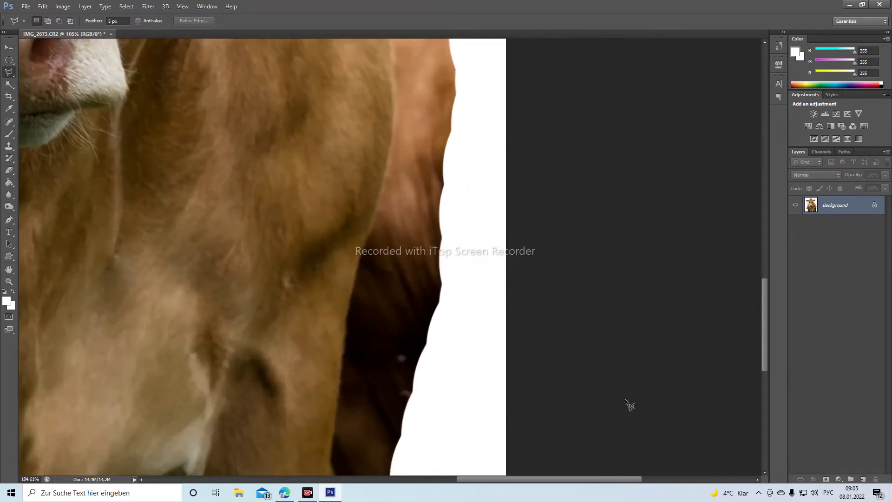
{"action": "left_click_drag", "start_coordinate": [764, 347], "coordinate": [764, 367]}
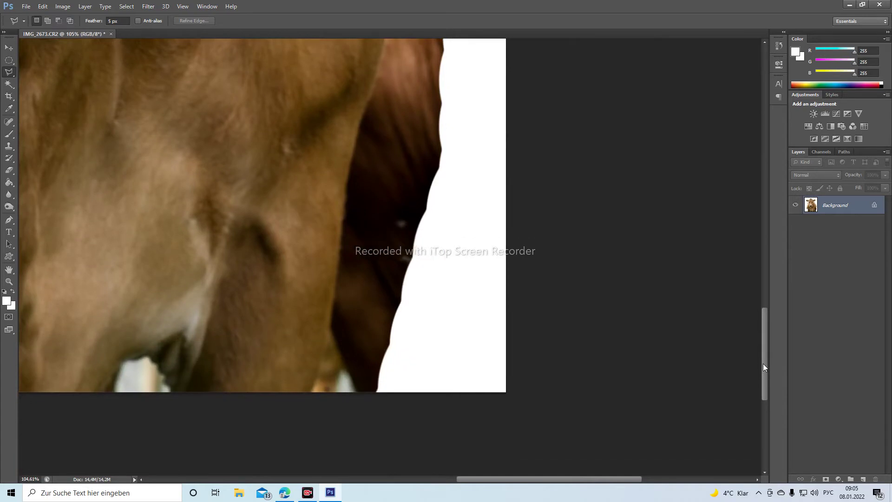
{"action": "scroll", "coordinate": [360, 422], "scroll_direction": "up", "scroll_amount": 2}
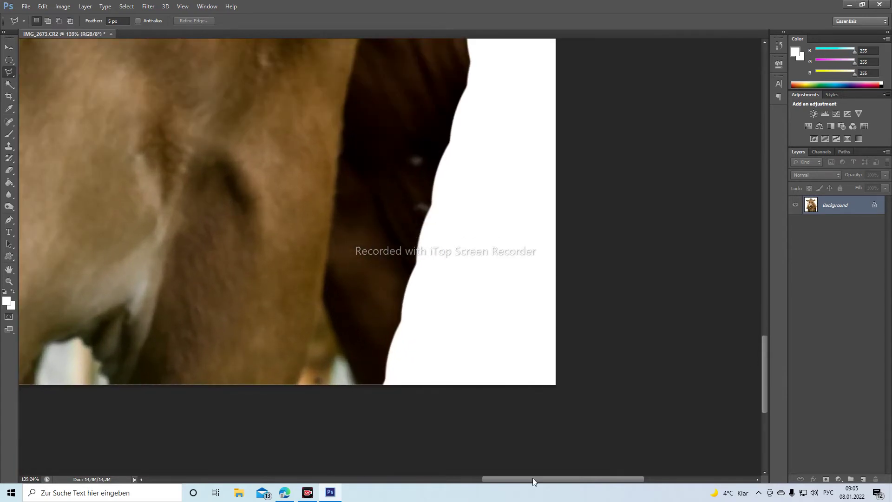
{"action": "left_click_drag", "start_coordinate": [533, 478], "coordinate": [453, 477]}
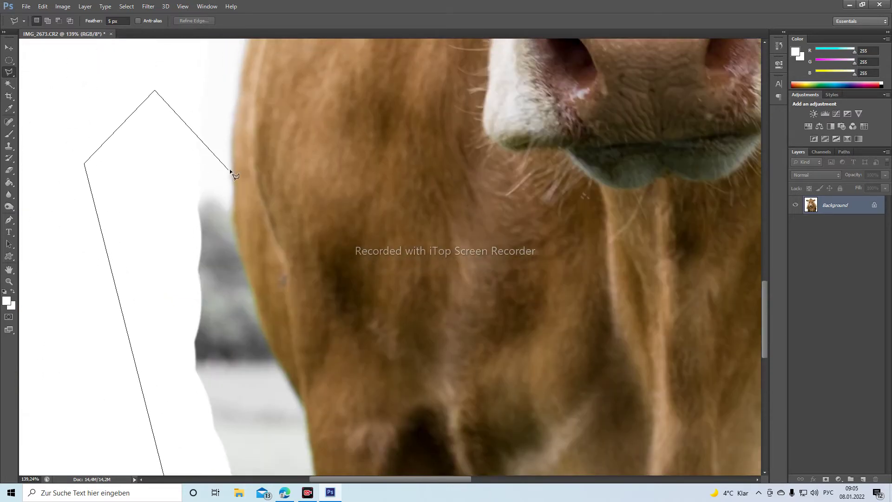
Trace the lasso along the cow's left edge and the gaps between its legs
{"action": "left_click", "coordinate": [233, 170]}
{"action": "left_click", "coordinate": [284, 375]}
{"action": "left_click", "coordinate": [305, 411]}
{"action": "left_click", "coordinate": [323, 274]}
{"action": "scroll", "coordinate": [341, 364], "scroll_direction": "down", "scroll_amount": 2}
{"action": "left_click", "coordinate": [359, 345]}
{"action": "left_click", "coordinate": [541, 361]}
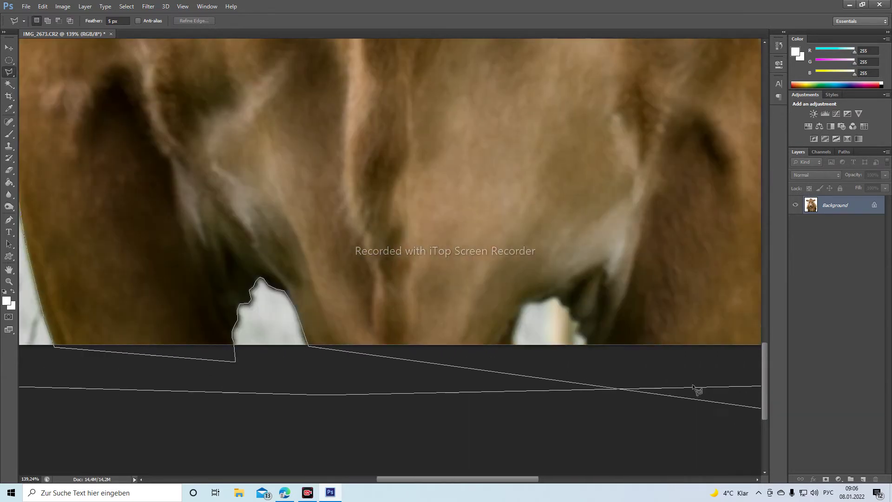
{"action": "left_click", "coordinate": [499, 358]}
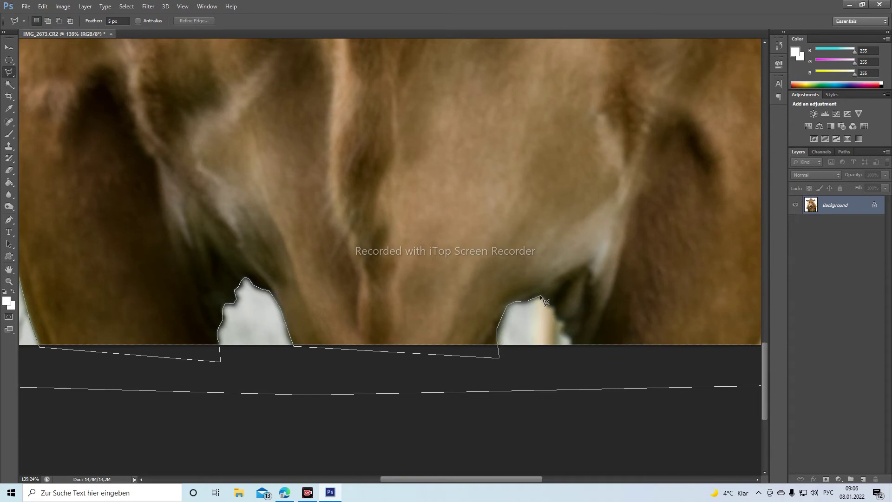
{"action": "left_click", "coordinate": [562, 327]}
{"action": "left_click", "coordinate": [573, 347]}
{"action": "scroll", "coordinate": [576, 353], "scroll_direction": "right", "scroll_amount": 5}
{"action": "left_click", "coordinate": [433, 364]}
Carry the outline around the second animal's body and close the selection
{"action": "scroll", "coordinate": [485, 186], "scroll_direction": "up", "scroll_amount": 3}
{"action": "scroll", "coordinate": [534, 149], "scroll_direction": "up", "scroll_amount": 5}
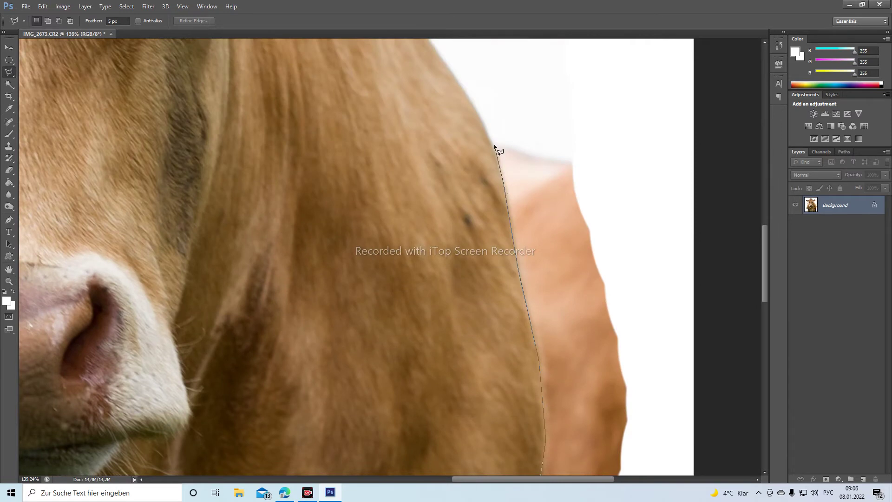
{"action": "left_click", "coordinate": [496, 60]}
{"action": "left_click", "coordinate": [663, 135]}
{"action": "left_click", "coordinate": [484, 355]}
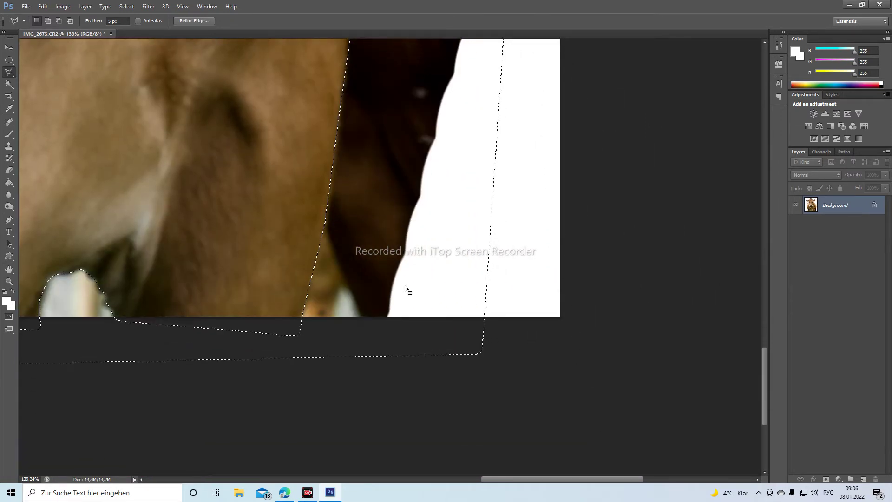
Refine the selection edge with Smooth 21 and Feather about 4.3 px
{"action": "left_click", "coordinate": [189, 20]}
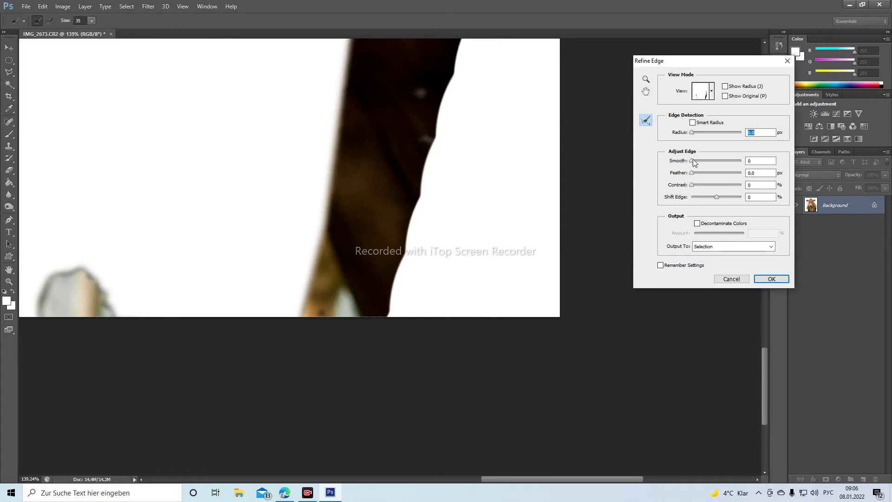
{"action": "key", "text": "Tab"}
{"action": "left_click_drag", "start_coordinate": [692, 173], "coordinate": [697, 175]}
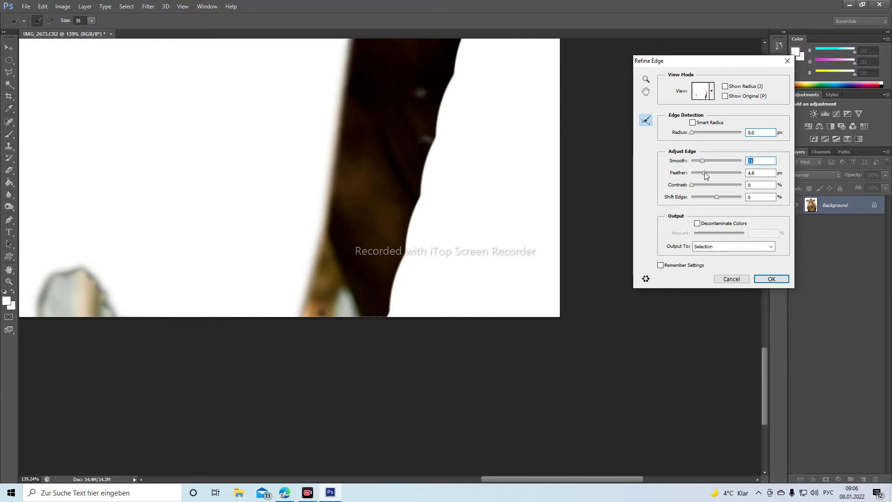
{"action": "left_click_drag", "start_coordinate": [703, 172], "coordinate": [705, 174]}
{"action": "left_click_drag", "start_coordinate": [704, 172], "coordinate": [703, 172]}
{"action": "key", "text": "Tab"}
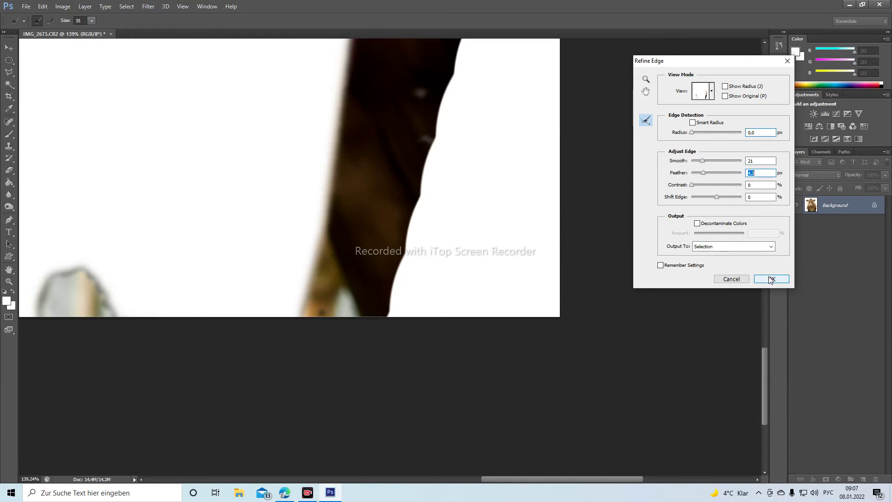
{"action": "left_click", "coordinate": [772, 278]}
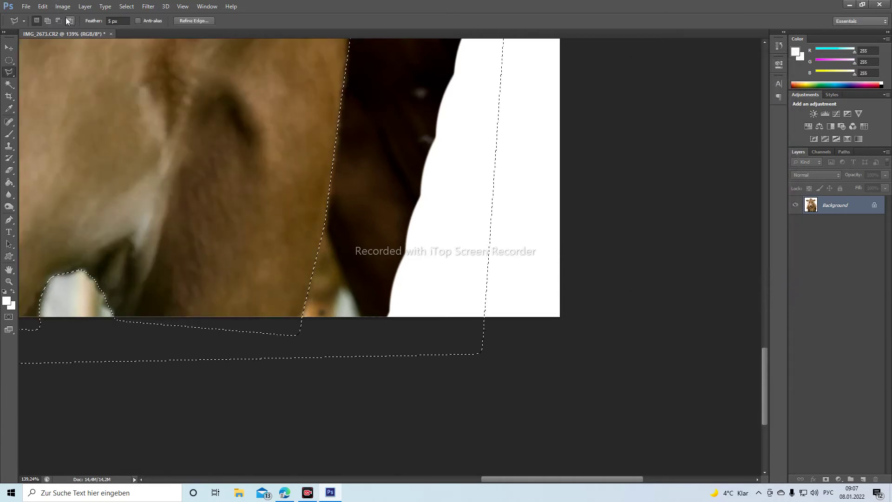
{"action": "left_click", "coordinate": [44, 10]}
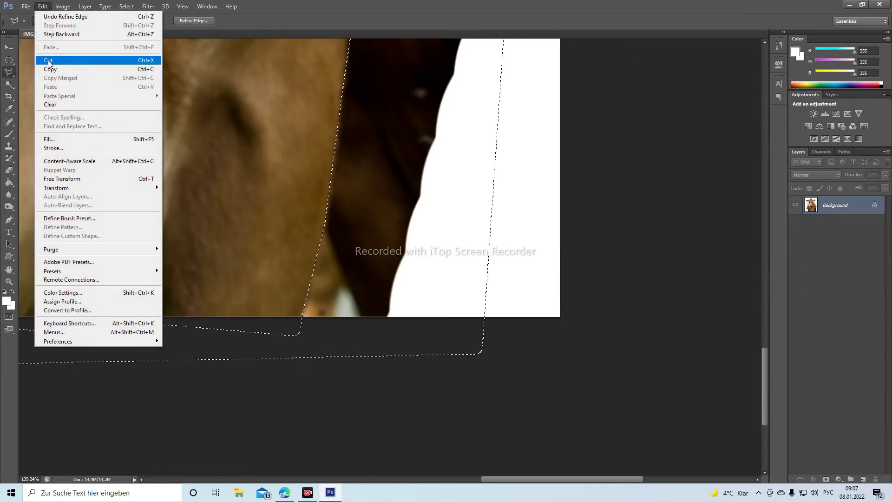
Cut the selected background and second animal, then zoom out to the full image
{"action": "left_click", "coordinate": [48, 60]}
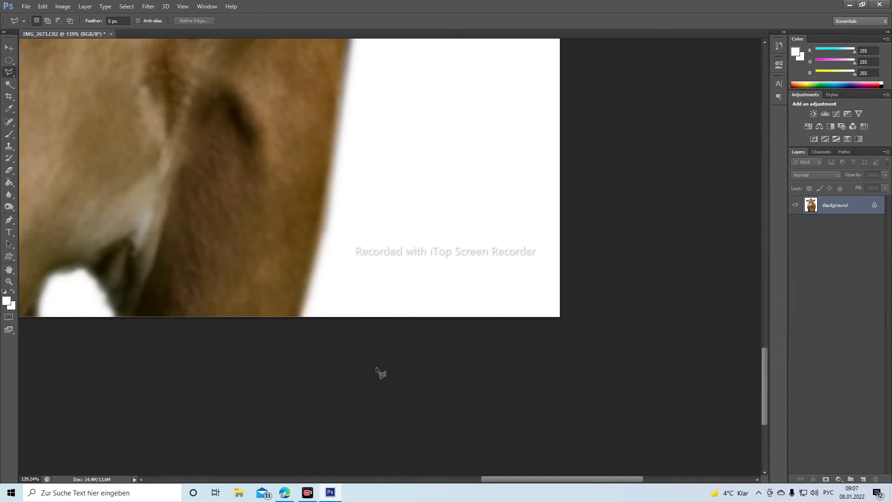
{"action": "scroll", "coordinate": [378, 372], "scroll_direction": "down", "scroll_amount": 3}
{"action": "scroll", "coordinate": [391, 360], "scroll_direction": "down", "scroll_amount": 2}
{"action": "scroll", "coordinate": [388, 355], "scroll_direction": "down", "scroll_amount": 1}
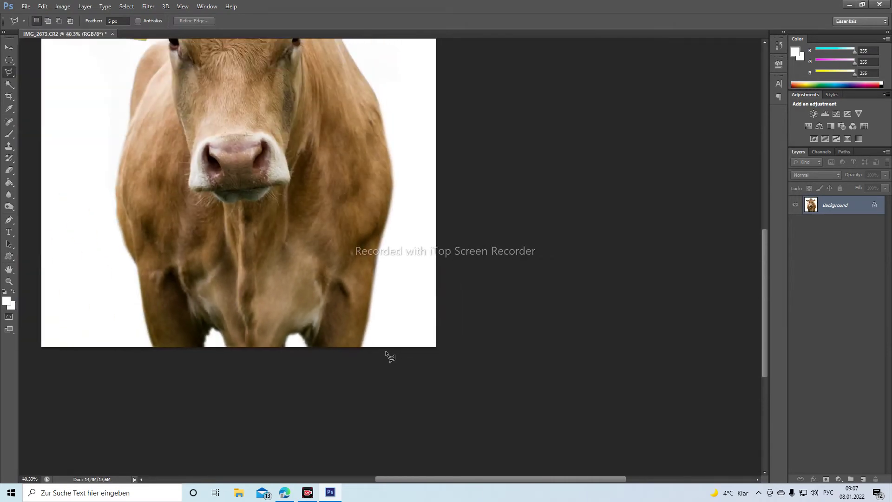
{"action": "scroll", "coordinate": [386, 351], "scroll_direction": "down", "scroll_amount": 1}
{"action": "scroll", "coordinate": [386, 352], "scroll_direction": "up", "scroll_amount": 1}
{"action": "scroll", "coordinate": [386, 352], "scroll_direction": "down", "scroll_amount": 1}
{"action": "scroll", "coordinate": [386, 356], "scroll_direction": "down", "scroll_amount": 1}
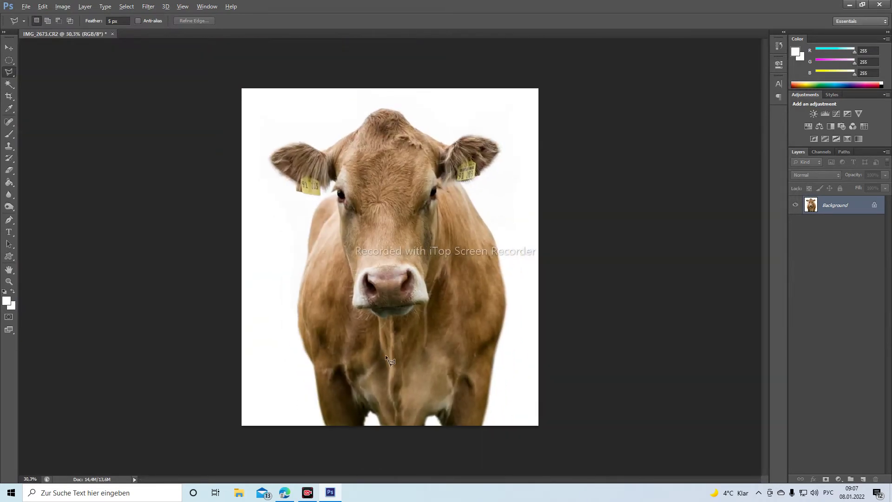
{"action": "key", "text": "alt"}
Select the Spot Healing Brush at 29 px and zoom in on the ear tag
{"action": "left_click", "coordinate": [9, 122]}
{"action": "scroll", "coordinate": [375, 184], "scroll_direction": "up", "scroll_amount": 1}
{"action": "scroll", "coordinate": [375, 183], "scroll_direction": "up", "scroll_amount": 2}
{"action": "scroll", "coordinate": [349, 177], "scroll_direction": "up", "scroll_amount": 2}
{"action": "scroll", "coordinate": [316, 170], "scroll_direction": "up", "scroll_amount": 2}
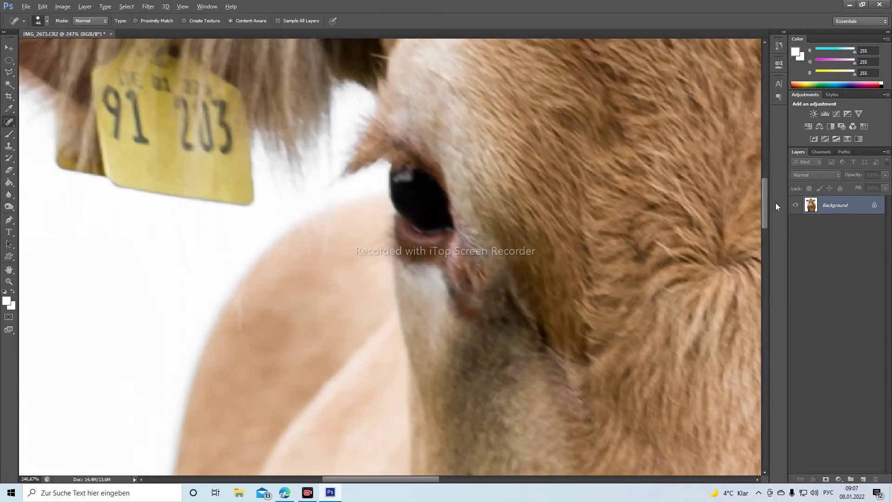
{"action": "left_click_drag", "start_coordinate": [766, 199], "coordinate": [768, 188]}
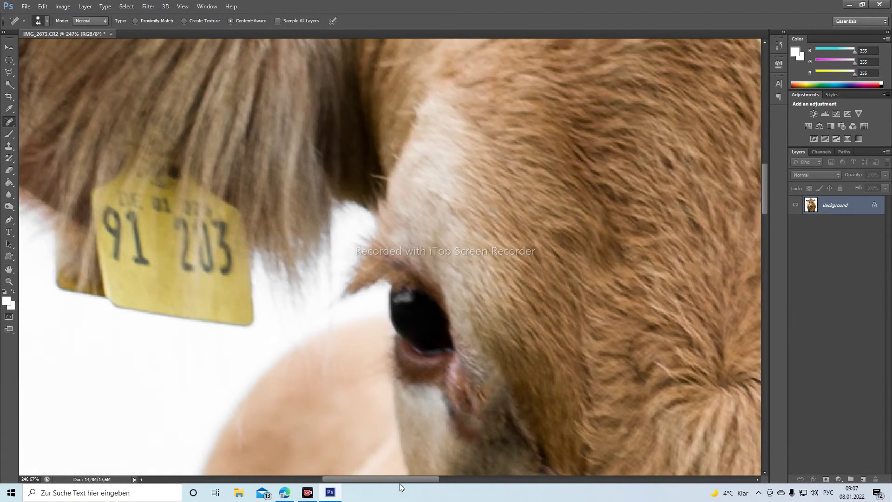
{"action": "left_click_drag", "start_coordinate": [398, 478], "coordinate": [372, 465]}
{"action": "scroll", "coordinate": [367, 373], "scroll_direction": "up", "scroll_amount": 1}
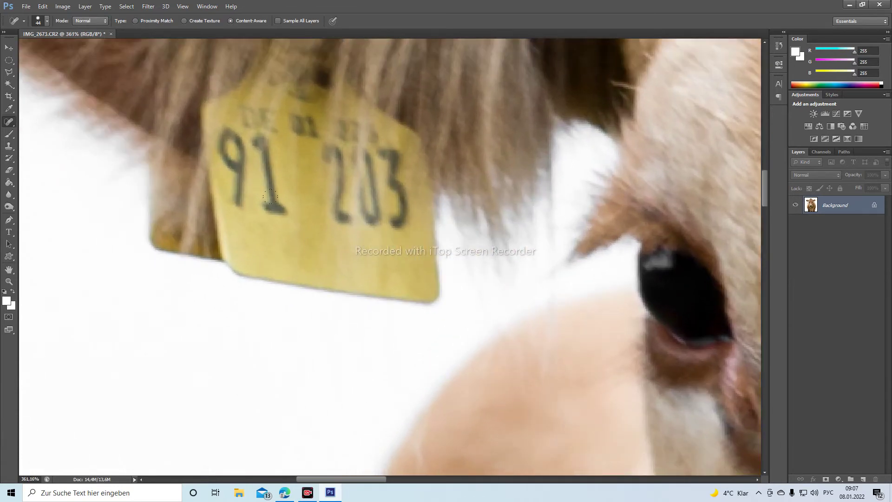
{"action": "left_click", "coordinate": [46, 22]}
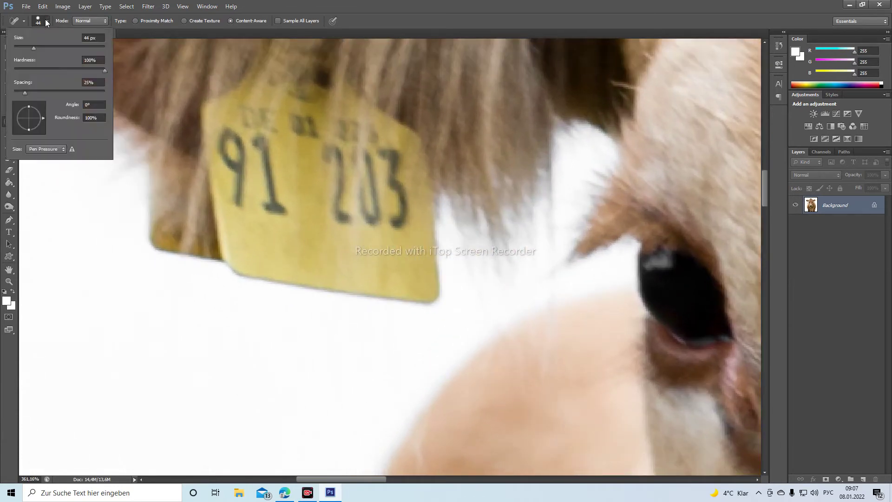
{"action": "left_click_drag", "start_coordinate": [27, 42], "coordinate": [27, 46]}
Heal away the 1, the 9, their dots and the lettering on the tag
{"action": "mouse_move", "coordinate": [278, 203]}
{"action": "left_mouse_down"}
{"action": "mouse_move", "coordinate": [266, 203]}
{"action": "mouse_move", "coordinate": [269, 169]}
{"action": "left_mouse_up"}
{"action": "left_click", "coordinate": [260, 140]}
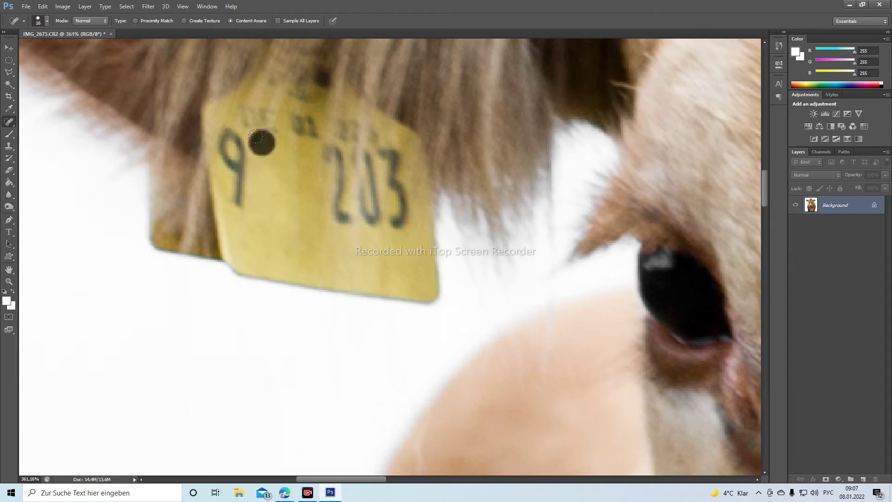
{"action": "left_click", "coordinate": [237, 195]}
{"action": "left_click", "coordinate": [243, 174]}
{"action": "left_click", "coordinate": [235, 149]}
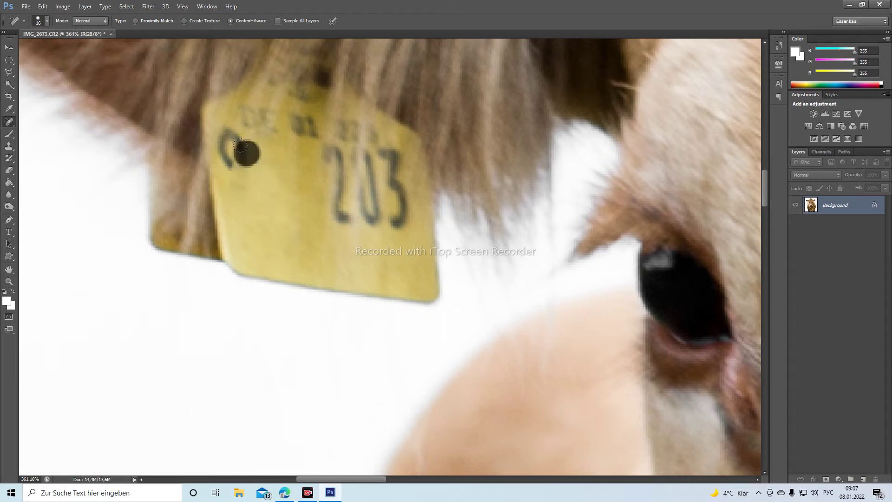
{"action": "left_click", "coordinate": [235, 135]}
{"action": "left_click", "coordinate": [230, 155]}
{"action": "left_click", "coordinate": [264, 125]}
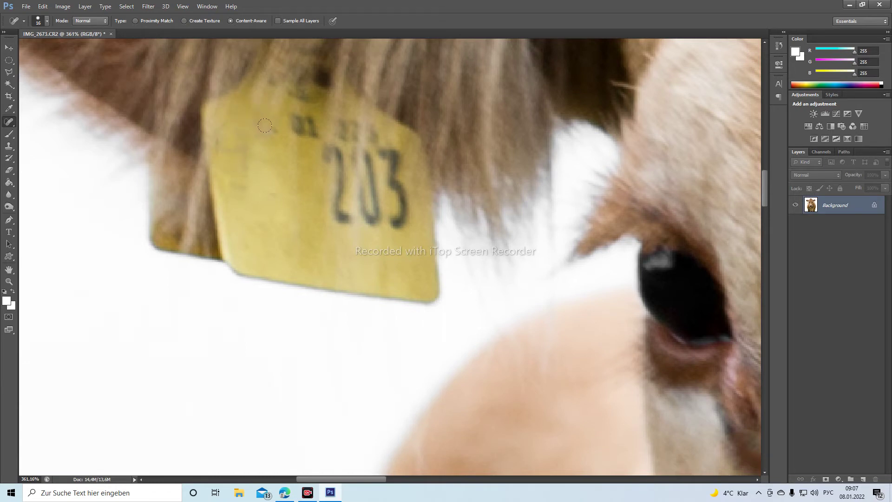
{"action": "left_click", "coordinate": [311, 133]}
{"action": "left_click", "coordinate": [292, 117]}
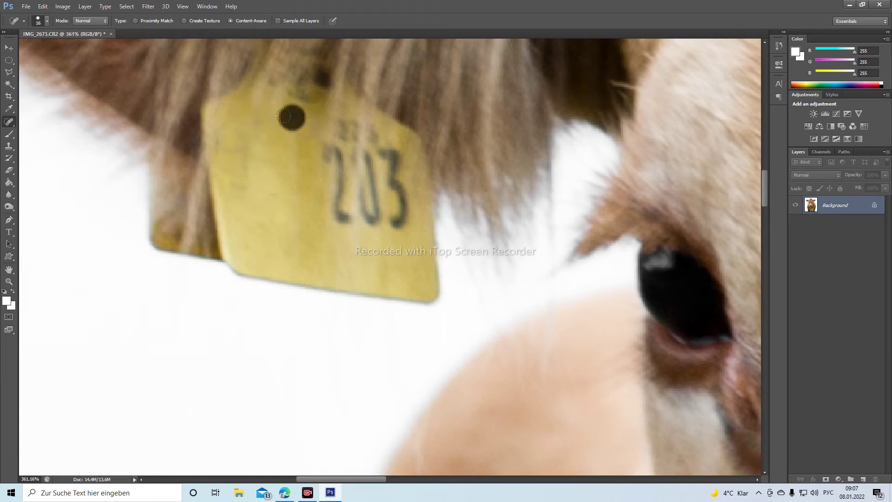
Heal away the digits 2, 0 and 3 and leftover spots on the tag
{"action": "left_click", "coordinate": [343, 217]}
{"action": "left_click", "coordinate": [335, 189]}
{"action": "left_click", "coordinate": [333, 163]}
{"action": "left_click", "coordinate": [340, 194]}
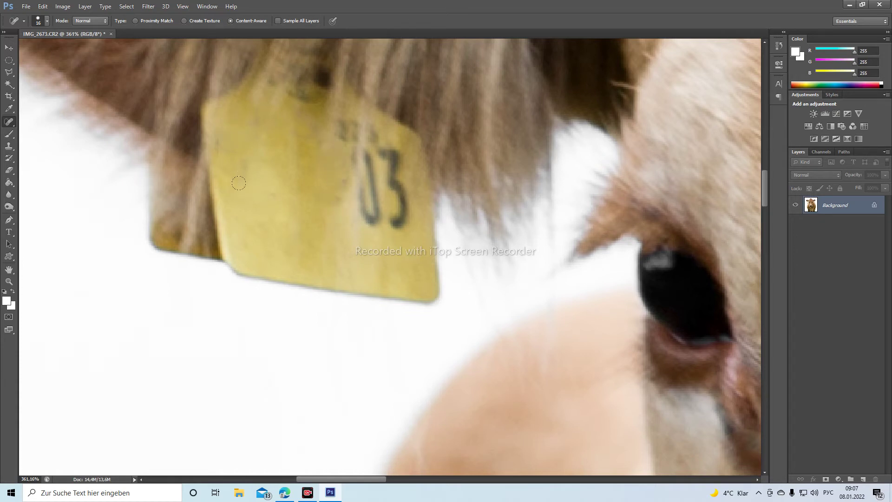
{"action": "left_click_drag", "start_coordinate": [361, 151], "coordinate": [367, 192]}
{"action": "left_click", "coordinate": [368, 212]}
{"action": "left_click", "coordinate": [333, 183]}
{"action": "left_click", "coordinate": [359, 194]}
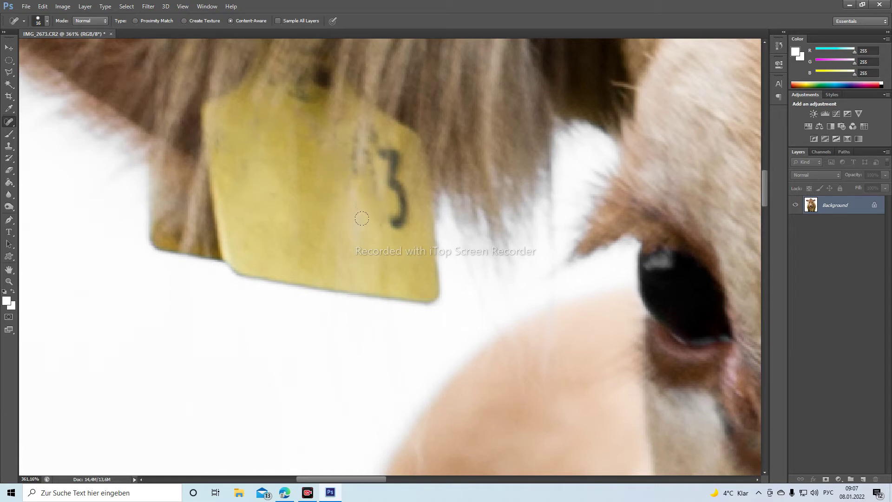
{"action": "left_click", "coordinate": [231, 159]}
{"action": "left_click_drag", "start_coordinate": [392, 194], "coordinate": [399, 221]}
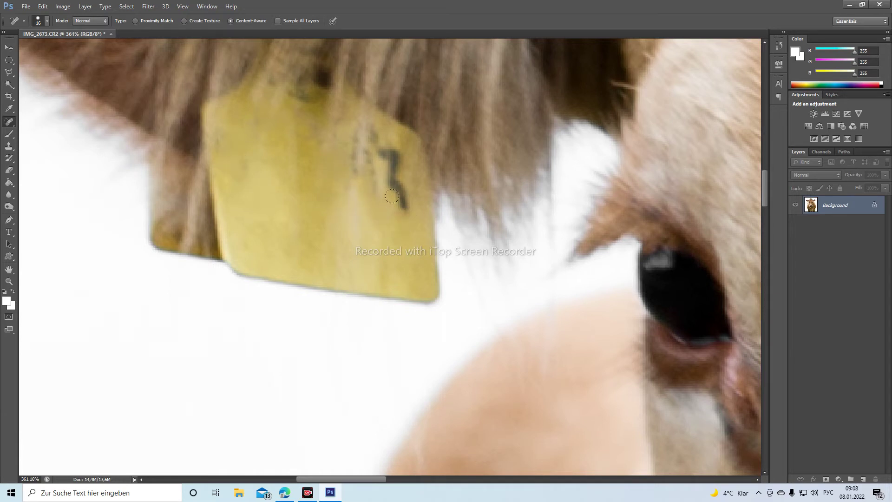
{"action": "left_click_drag", "start_coordinate": [387, 177], "coordinate": [386, 149]}
{"action": "left_click_drag", "start_coordinate": [378, 181], "coordinate": [354, 156]}
{"action": "left_click", "coordinate": [359, 177]}
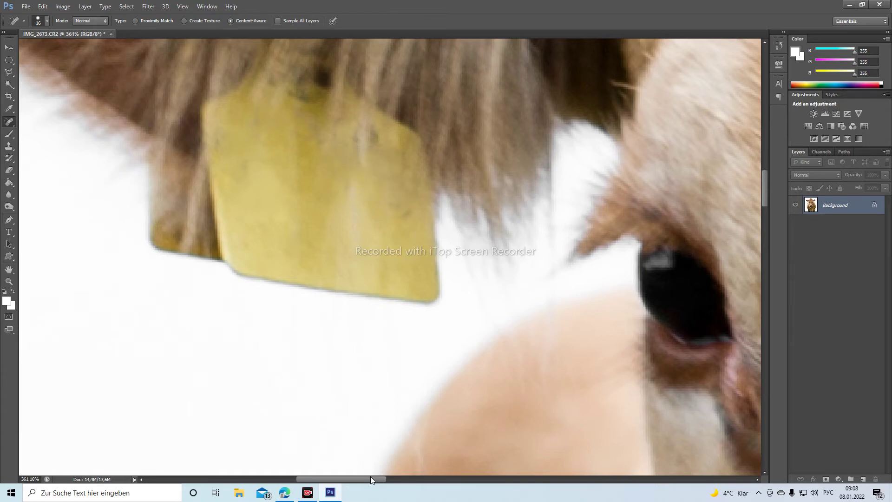
{"action": "left_click_drag", "start_coordinate": [370, 478], "coordinate": [586, 479]}
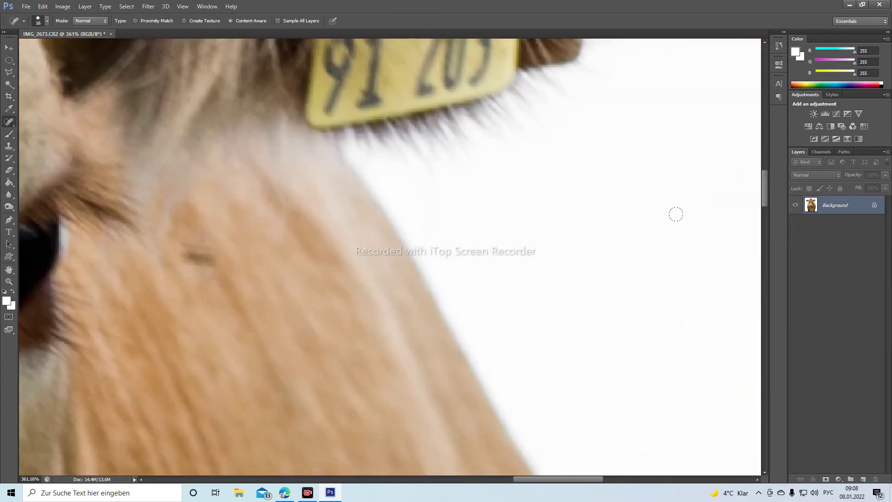
Heal away the 3 on the second ear tag and the marks around it
{"action": "left_click_drag", "start_coordinate": [765, 191], "coordinate": [765, 169]}
{"action": "left_click", "coordinate": [471, 342]}
{"action": "left_click", "coordinate": [481, 302]}
{"action": "left_click", "coordinate": [481, 279]}
{"action": "left_click", "coordinate": [481, 316]}
{"action": "left_click", "coordinate": [474, 334]}
{"action": "left_click", "coordinate": [482, 285]}
Heal the 2, the 0 and faint lower strokes on the second tag
{"action": "left_click", "coordinate": [424, 295]}
{"action": "left_click", "coordinate": [470, 298]}
{"action": "left_click", "coordinate": [456, 330]}
{"action": "left_click", "coordinate": [424, 354]}
{"action": "left_click", "coordinate": [421, 334]}
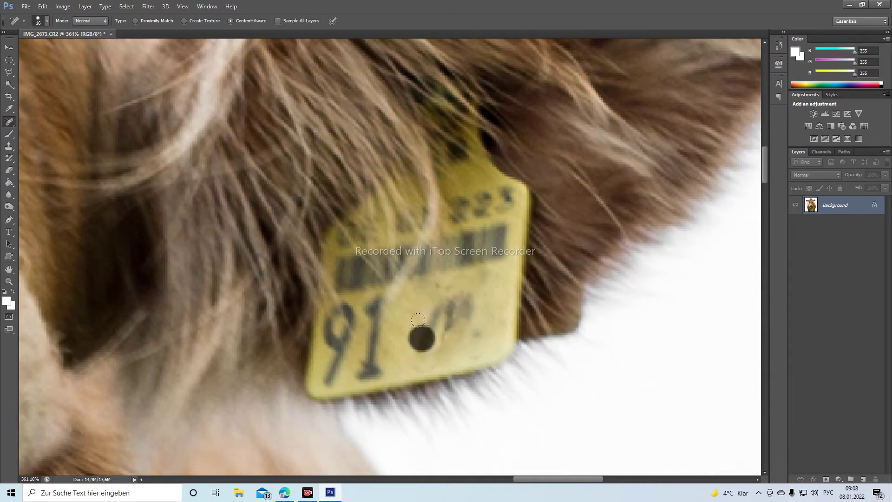
{"action": "left_click_drag", "start_coordinate": [435, 332], "coordinate": [418, 363]}
{"action": "left_click_drag", "start_coordinate": [453, 291], "coordinate": [479, 342]}
Remove the 1, the 9 and the grey blob at the tag's lower left
{"action": "left_click_drag", "start_coordinate": [374, 300], "coordinate": [370, 372]}
{"action": "left_click_drag", "start_coordinate": [369, 331], "coordinate": [379, 304]}
{"action": "mouse_move", "coordinate": [320, 374]}
{"action": "left_mouse_down"}
{"action": "mouse_move", "coordinate": [339, 310]}
{"action": "mouse_move", "coordinate": [332, 368]}
{"action": "mouse_move", "coordinate": [365, 310]}
{"action": "mouse_move", "coordinate": [375, 312]}
{"action": "left_mouse_up"}
{"action": "mouse_move", "coordinate": [370, 343]}
{"action": "left_mouse_down"}
{"action": "mouse_move", "coordinate": [367, 364]}
{"action": "mouse_move", "coordinate": [337, 302]}
{"action": "left_mouse_up"}
{"action": "mouse_move", "coordinate": [332, 333]}
{"action": "left_mouse_down"}
{"action": "mouse_move", "coordinate": [326, 365]}
{"action": "mouse_move", "coordinate": [355, 361]}
{"action": "left_mouse_up"}
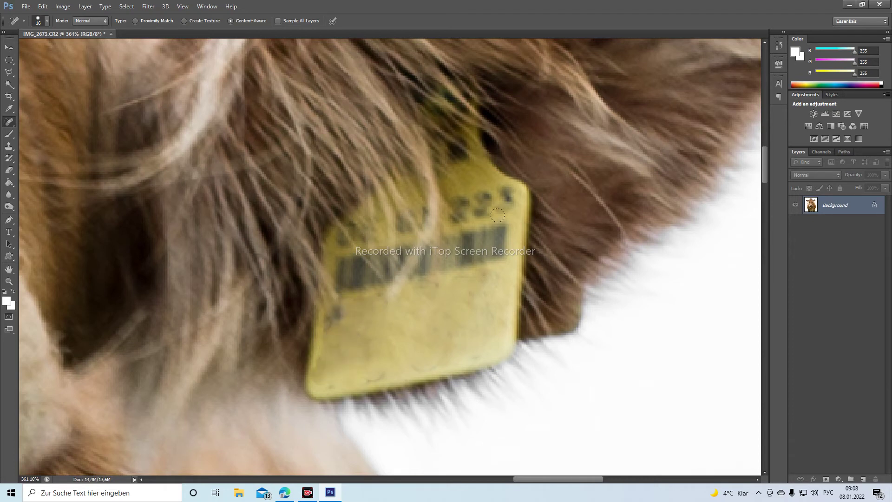
Heal the top numbers, both halves of the barcode and leftover spots on the tag
{"action": "mouse_move", "coordinate": [499, 192]}
{"action": "left_mouse_down"}
{"action": "mouse_move", "coordinate": [449, 218]}
{"action": "mouse_move", "coordinate": [492, 199]}
{"action": "mouse_move", "coordinate": [501, 210]}
{"action": "mouse_move", "coordinate": [505, 251]}
{"action": "mouse_move", "coordinate": [483, 279]}
{"action": "left_mouse_up"}
{"action": "left_click_drag", "start_coordinate": [471, 223], "coordinate": [471, 274]}
{"action": "left_click", "coordinate": [482, 222]}
{"action": "left_click_drag", "start_coordinate": [434, 275], "coordinate": [428, 278]}
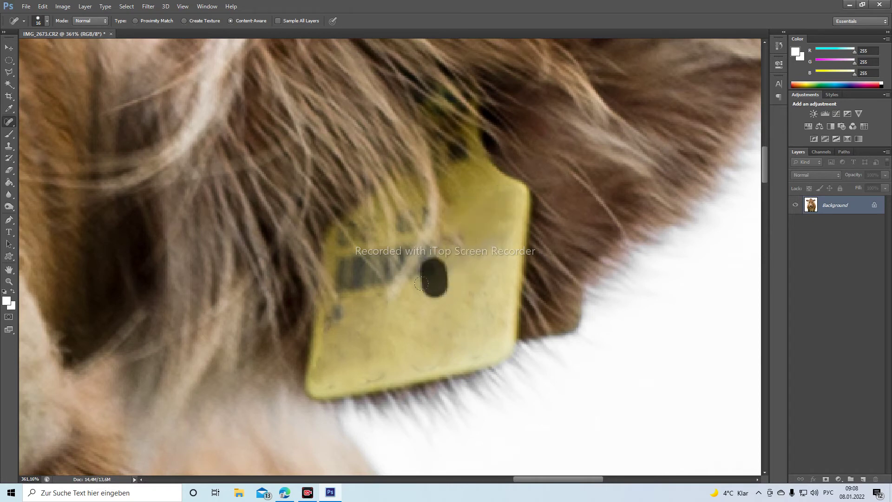
{"action": "mouse_move", "coordinate": [355, 258]}
{"action": "left_mouse_down"}
{"action": "mouse_move", "coordinate": [340, 288]}
{"action": "mouse_move", "coordinate": [349, 300]}
{"action": "mouse_move", "coordinate": [346, 288]}
{"action": "left_mouse_up"}
{"action": "left_click_drag", "start_coordinate": [468, 230], "coordinate": [454, 263]}
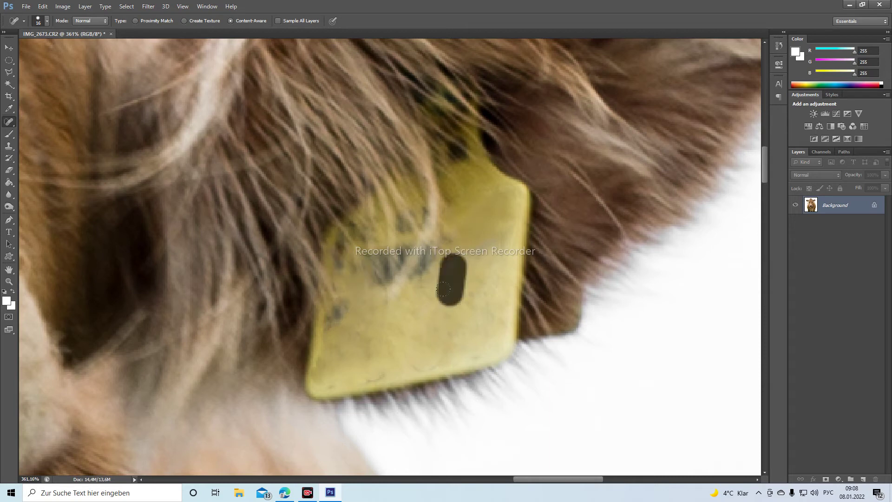
{"action": "left_click", "coordinate": [424, 358]}
{"action": "left_click", "coordinate": [367, 370]}
{"action": "left_click", "coordinate": [331, 371]}
{"action": "left_click", "coordinate": [348, 331]}
{"action": "left_click", "coordinate": [338, 308]}
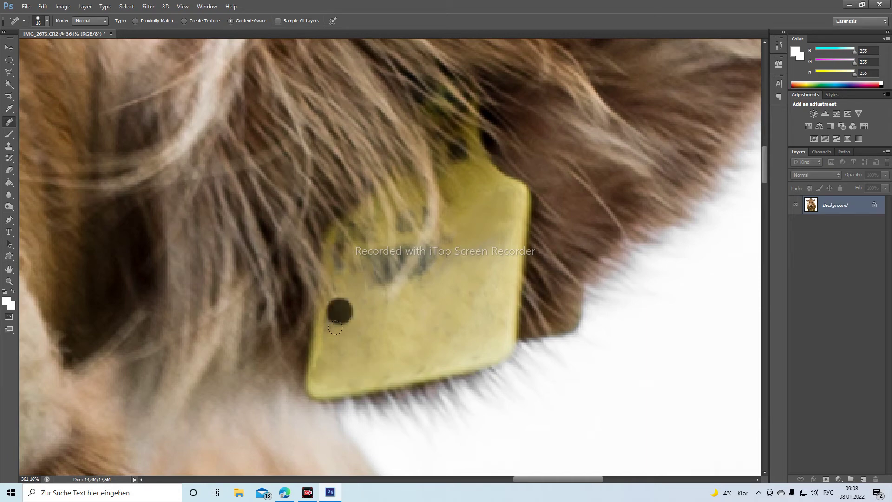
Zoom out to see the whole cow image
{"action": "scroll", "coordinate": [409, 289], "scroll_direction": "down", "scroll_amount": 3}
{"action": "scroll", "coordinate": [416, 286], "scroll_direction": "down", "scroll_amount": 3}
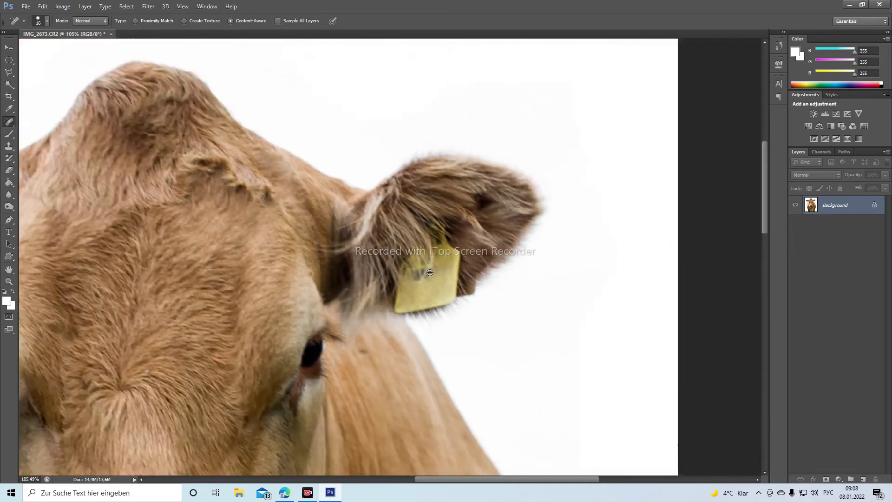
{"action": "scroll", "coordinate": [420, 283], "scroll_direction": "down", "scroll_amount": 2}
{"action": "scroll", "coordinate": [427, 279], "scroll_direction": "down", "scroll_amount": 2}
{"action": "scroll", "coordinate": [427, 279], "scroll_direction": "down", "scroll_amount": 1}
{"action": "scroll", "coordinate": [427, 279], "scroll_direction": "down", "scroll_amount": 1}
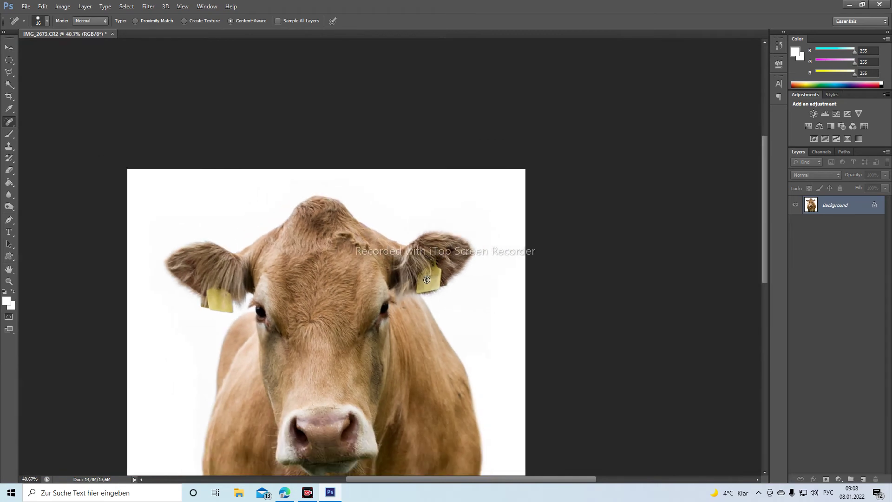
{"action": "scroll", "coordinate": [428, 279], "scroll_direction": "down", "scroll_amount": 1}
{"action": "scroll", "coordinate": [427, 280], "scroll_direction": "down", "scroll_amount": 1}
{"action": "key", "text": "alt"}
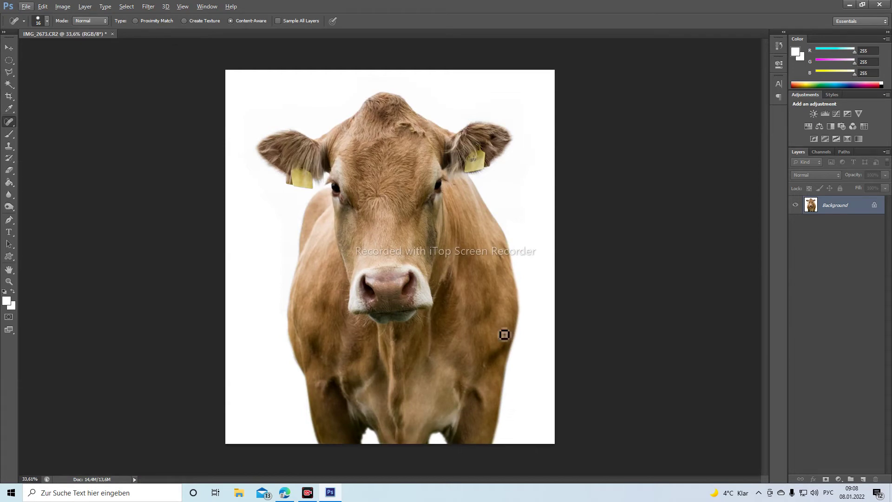
{"action": "key", "text": "Right"}
Apply a Curves adjustment with the black point raised to about 10 and white point pulled slightly inward
{"action": "left_click", "coordinate": [60, 8]}
{"action": "mouse_move", "coordinate": [77, 29]}
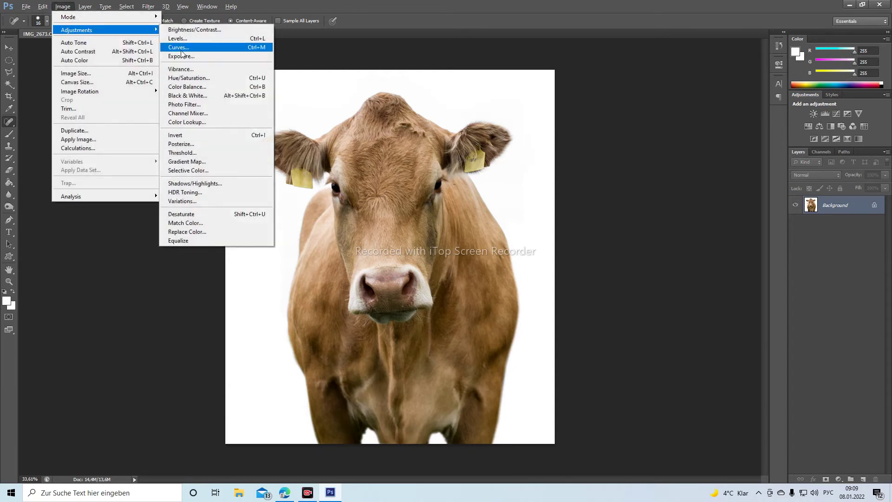
{"action": "left_click", "coordinate": [180, 48]}
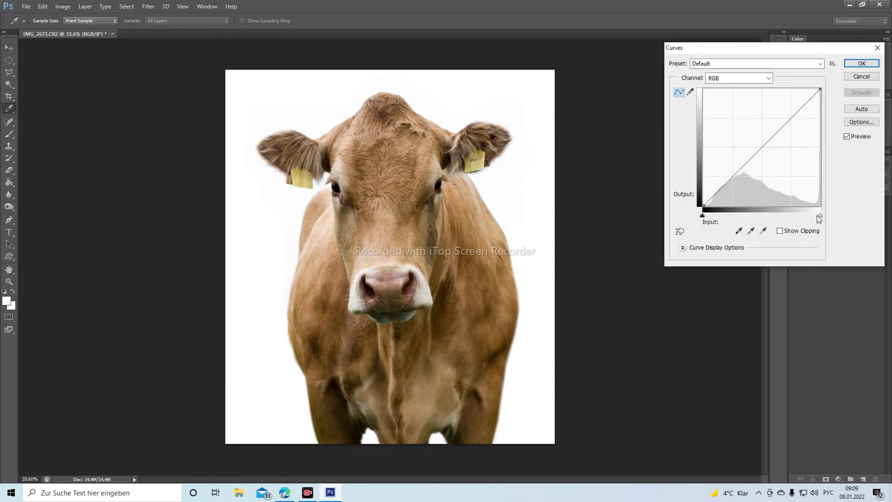
{"action": "left_click_drag", "start_coordinate": [820, 216], "coordinate": [816, 215]}
{"action": "left_click", "coordinate": [712, 231]}
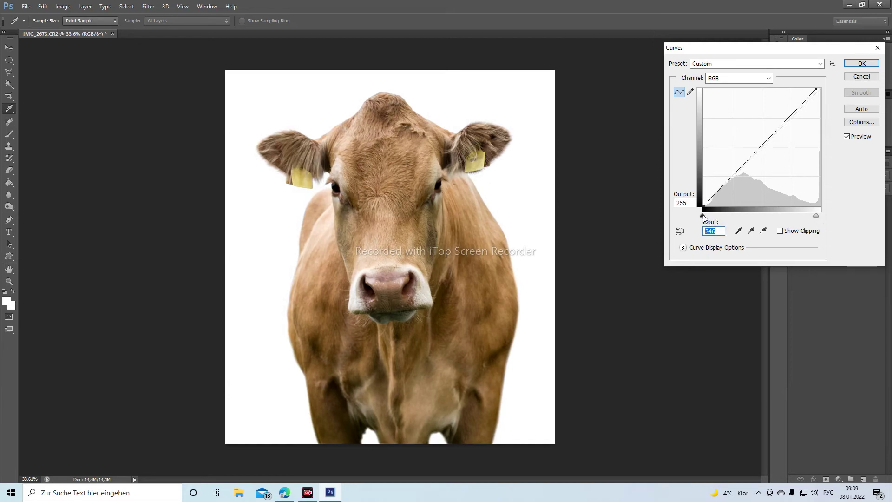
{"action": "left_click_drag", "start_coordinate": [703, 216], "coordinate": [708, 217]}
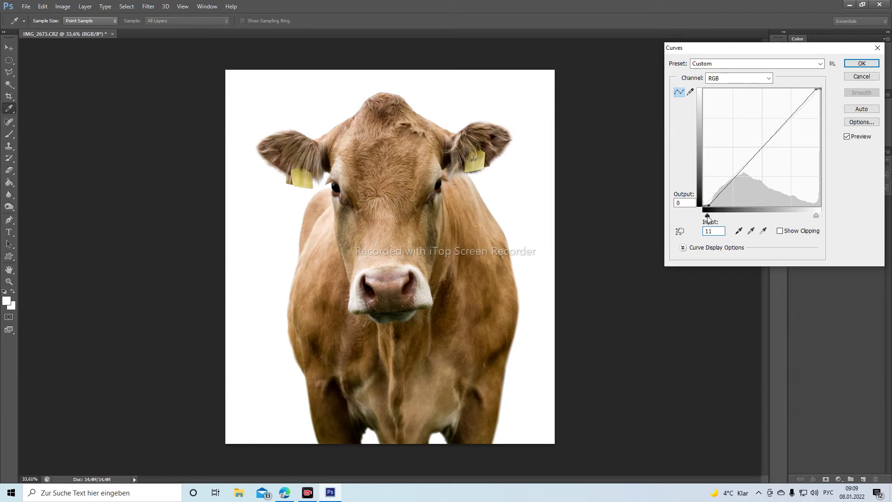
{"action": "left_click_drag", "start_coordinate": [708, 217], "coordinate": [706, 217]}
{"action": "left_click", "coordinate": [860, 64]}
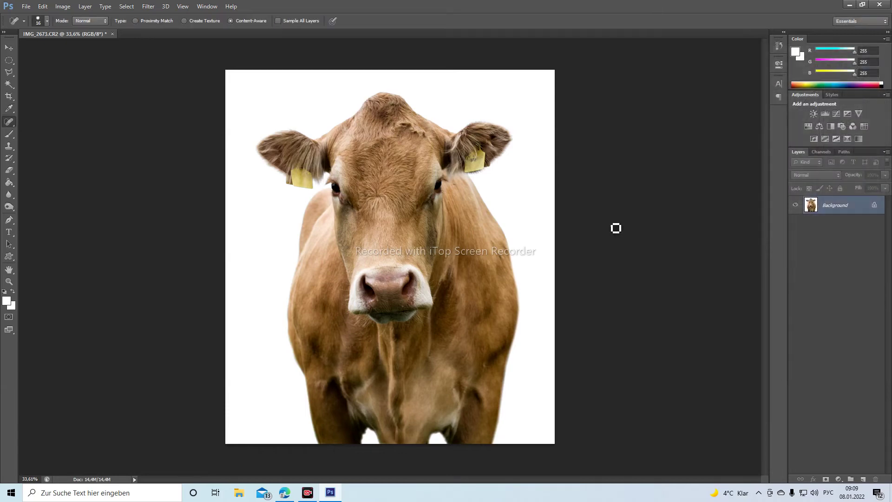
Set the foreground colour to pure white (#ffffff, RGB 255/255/255)
{"action": "left_click", "coordinate": [6, 300]}
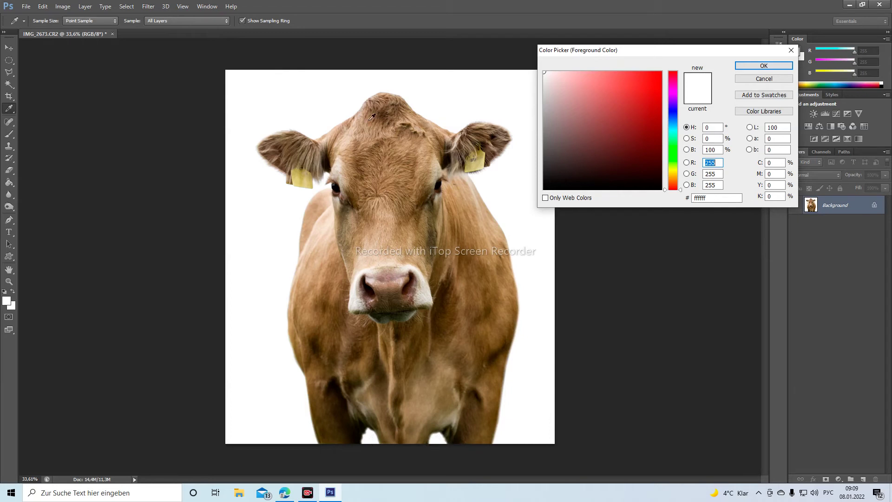
{"action": "left_click", "coordinate": [771, 65]}
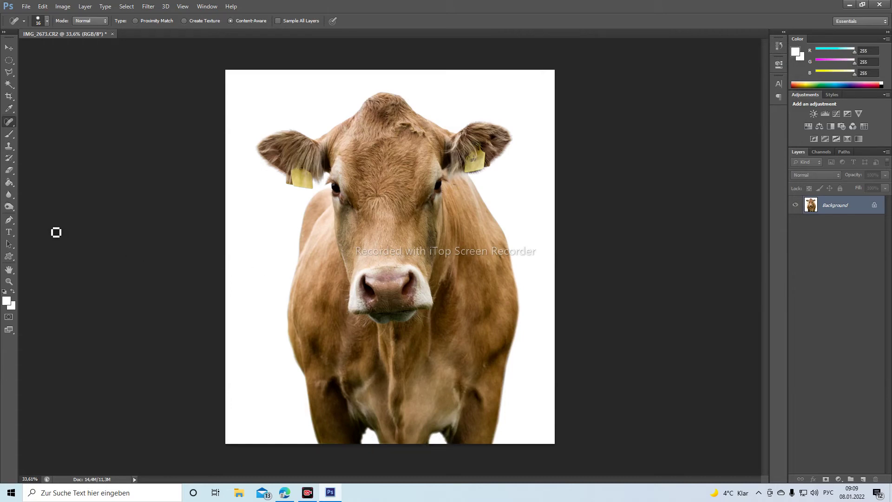
Select the Dodge tool (Midtones, 50% exposure) with a 48 px brush
{"action": "left_click", "coordinate": [13, 208]}
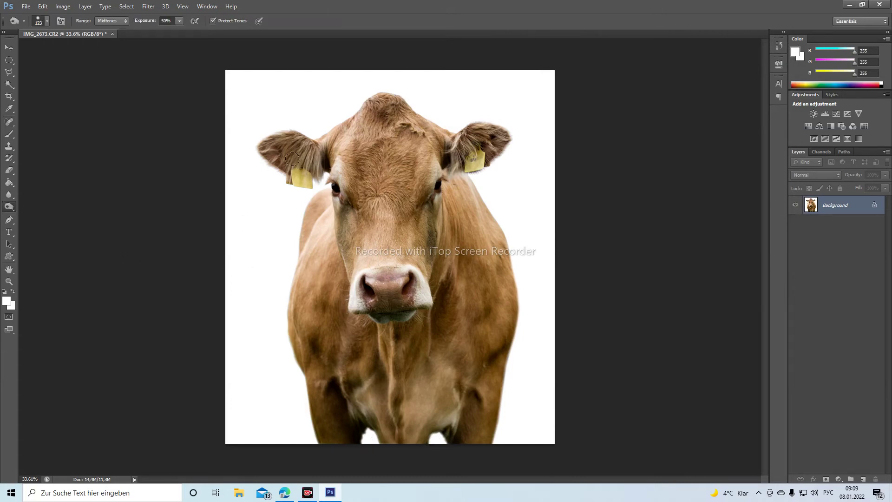
{"action": "scroll", "coordinate": [166, 195], "scroll_direction": "up", "scroll_amount": 3}
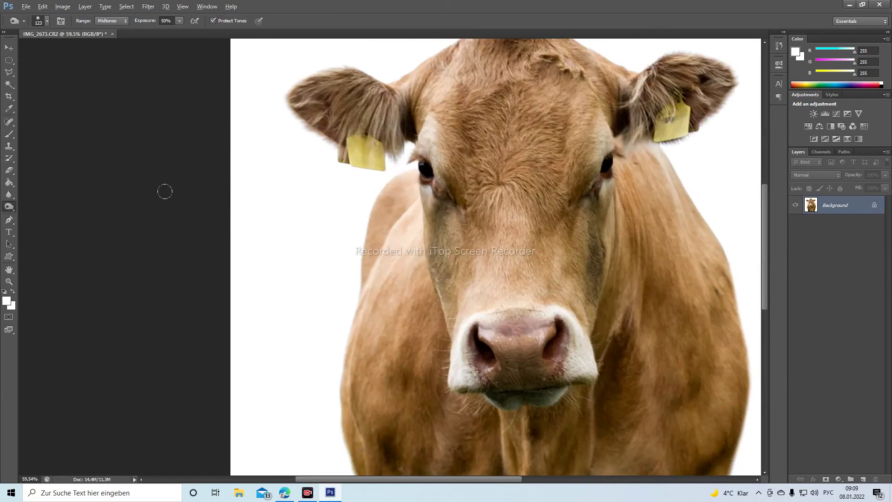
{"action": "scroll", "coordinate": [166, 195], "scroll_direction": "up", "scroll_amount": 2}
{"action": "left_click_drag", "start_coordinate": [400, 478], "coordinate": [454, 497]}
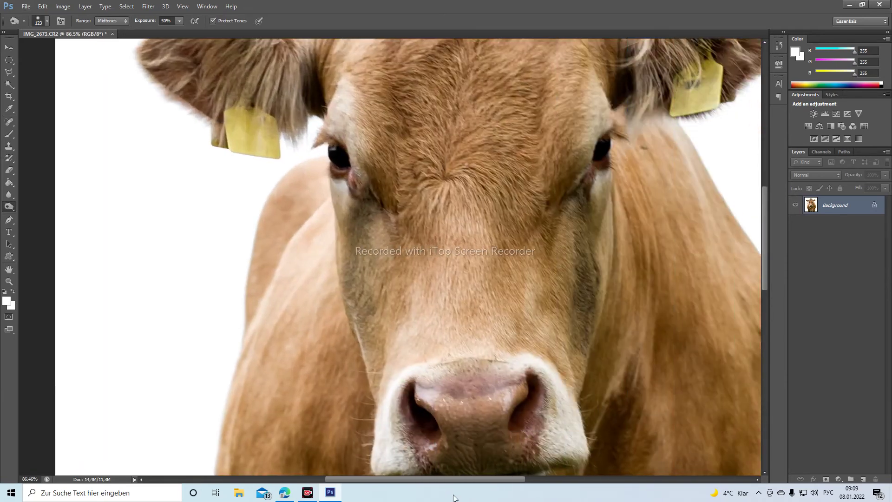
{"action": "mouse_move", "coordinate": [765, 237]}
{"action": "left_mouse_down"}
{"action": "mouse_move", "coordinate": [775, 213]}
{"action": "mouse_move", "coordinate": [766, 196]}
{"action": "left_mouse_up"}
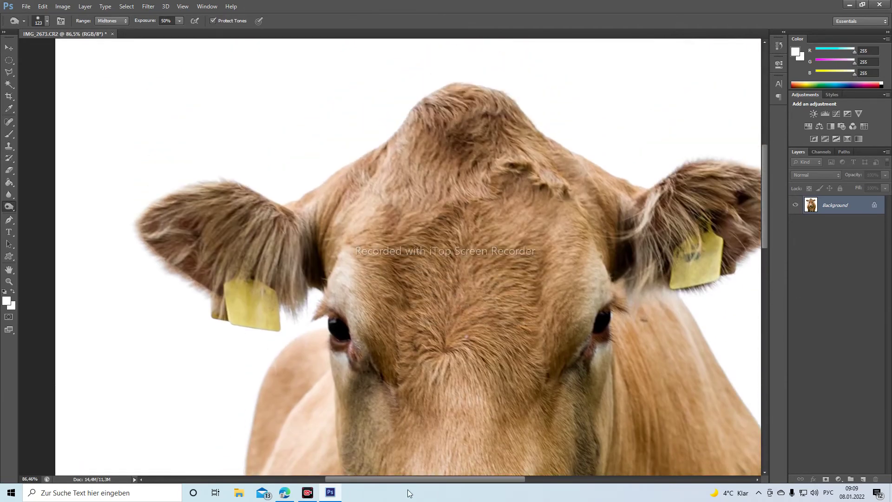
{"action": "left_click_drag", "start_coordinate": [406, 477], "coordinate": [421, 481]}
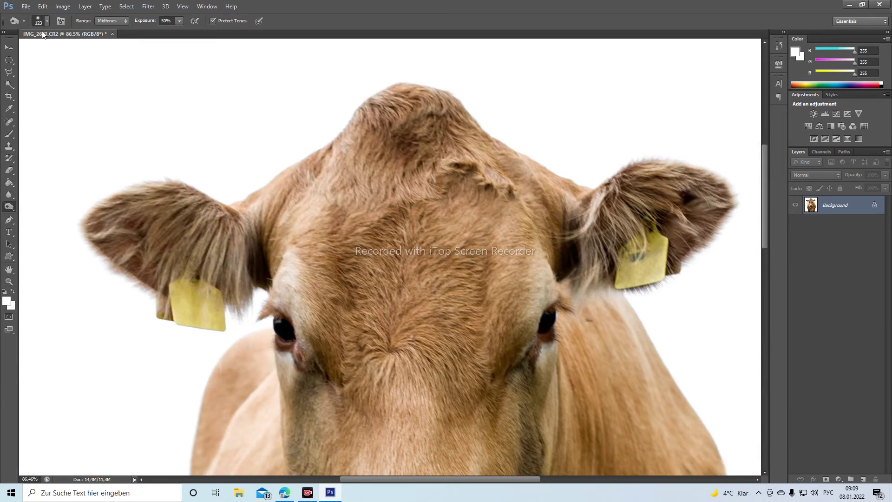
{"action": "left_click", "coordinate": [46, 20]}
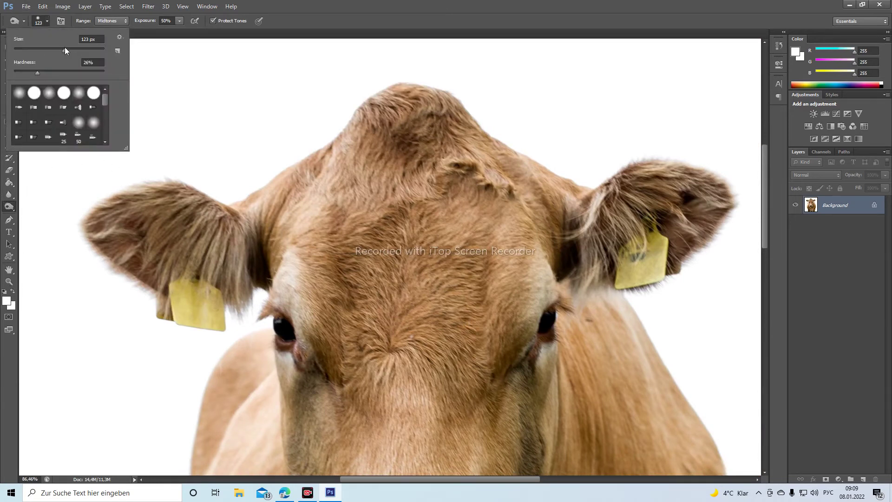
{"action": "left_click_drag", "start_coordinate": [55, 48], "coordinate": [47, 48]}
{"action": "left_click_drag", "start_coordinate": [36, 49], "coordinate": [36, 49]}
{"action": "left_click", "coordinate": [203, 195]}
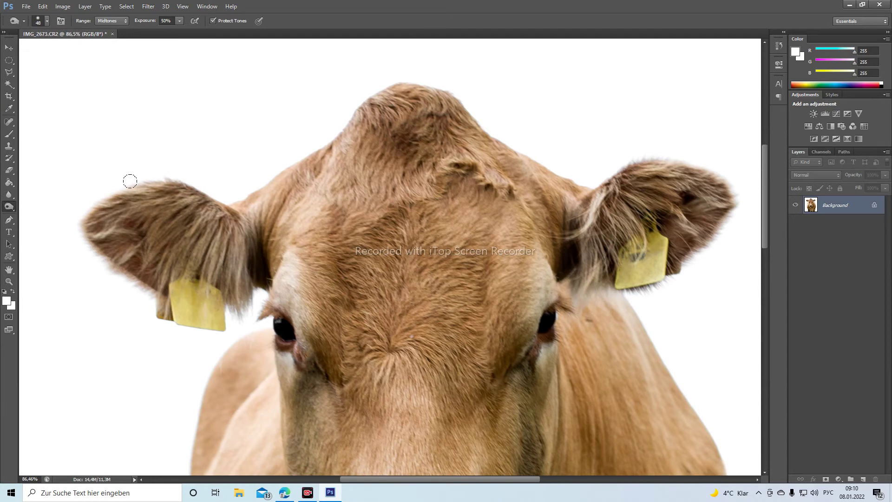
Dodge the fur along the left ear and both sides of the nose
{"action": "mouse_move", "coordinate": [77, 232]}
{"action": "left_mouse_down"}
{"action": "mouse_move", "coordinate": [106, 268]}
{"action": "mouse_move", "coordinate": [75, 225]}
{"action": "mouse_move", "coordinate": [110, 191]}
{"action": "mouse_move", "coordinate": [172, 179]}
{"action": "mouse_move", "coordinate": [230, 211]}
{"action": "mouse_move", "coordinate": [387, 87]}
{"action": "mouse_move", "coordinate": [456, 92]}
{"action": "mouse_move", "coordinate": [507, 148]}
{"action": "mouse_move", "coordinate": [590, 180]}
{"action": "mouse_move", "coordinate": [632, 161]}
{"action": "mouse_move", "coordinate": [711, 167]}
{"action": "mouse_move", "coordinate": [740, 205]}
{"action": "mouse_move", "coordinate": [731, 180]}
{"action": "mouse_move", "coordinate": [639, 156]}
{"action": "mouse_move", "coordinate": [741, 199]}
{"action": "mouse_move", "coordinate": [706, 244]}
{"action": "mouse_move", "coordinate": [631, 293]}
{"action": "left_mouse_up"}
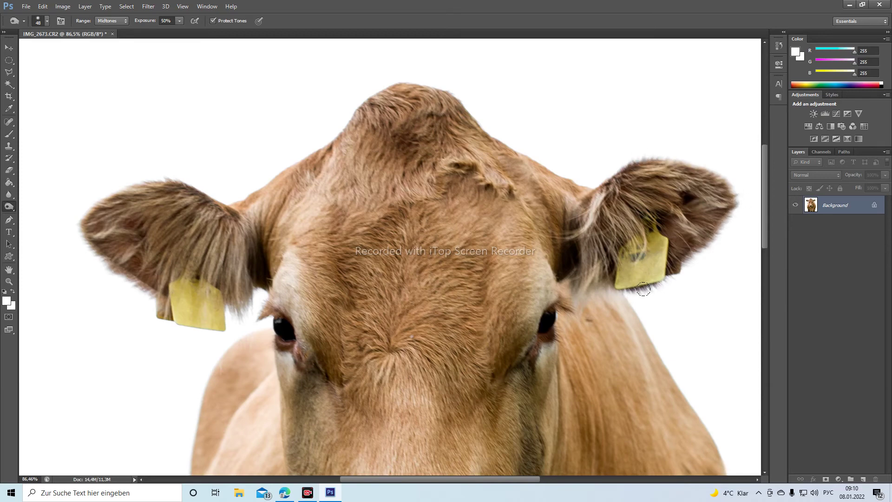
{"action": "left_click_drag", "start_coordinate": [766, 182], "coordinate": [773, 244]}
{"action": "mouse_move", "coordinate": [326, 330]}
{"action": "left_mouse_down"}
{"action": "mouse_move", "coordinate": [338, 307]}
{"action": "mouse_move", "coordinate": [316, 368]}
{"action": "mouse_move", "coordinate": [341, 397]}
{"action": "mouse_move", "coordinate": [411, 274]}
{"action": "mouse_move", "coordinate": [353, 282]}
{"action": "mouse_move", "coordinate": [370, 285]}
{"action": "mouse_move", "coordinate": [341, 350]}
{"action": "left_mouse_up"}
{"action": "mouse_move", "coordinate": [465, 270]}
{"action": "left_mouse_down"}
{"action": "mouse_move", "coordinate": [494, 279]}
{"action": "mouse_move", "coordinate": [520, 327]}
{"action": "mouse_move", "coordinate": [523, 366]}
{"action": "mouse_move", "coordinate": [497, 279]}
{"action": "left_mouse_up"}
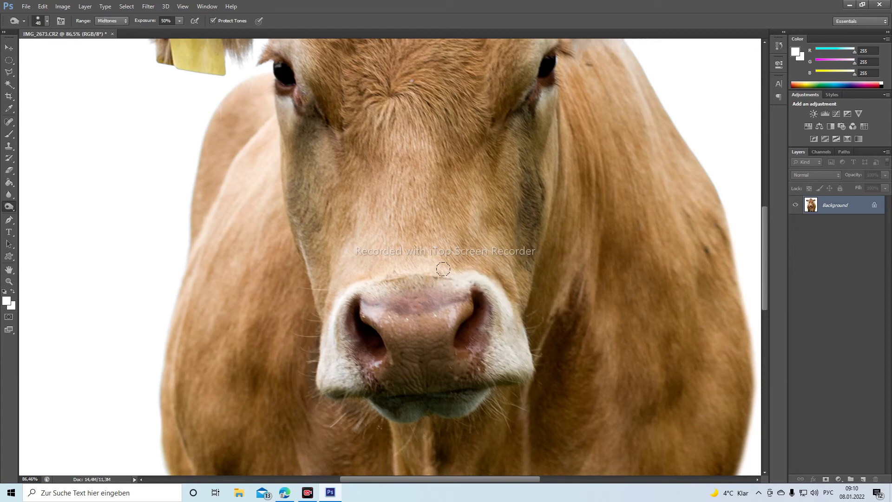
{"action": "scroll", "coordinate": [577, 286], "scroll_direction": "down", "scroll_amount": 2}
{"action": "scroll", "coordinate": [577, 287], "scroll_direction": "down", "scroll_amount": 1}
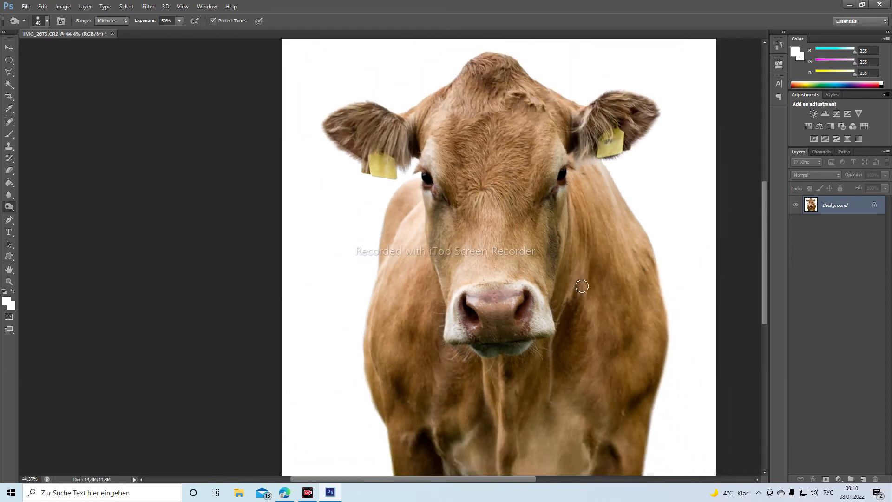
{"action": "scroll", "coordinate": [581, 286], "scroll_direction": "down", "scroll_amount": 1}
{"action": "scroll", "coordinate": [582, 287], "scroll_direction": "down", "scroll_amount": 1}
{"action": "key", "text": "alt"}
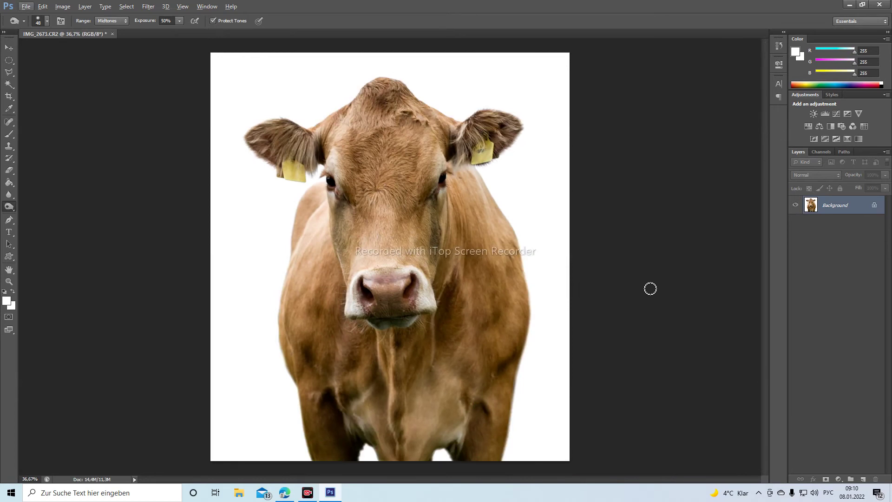
Enter 'cow on white background isolated' as the image description in File Info
{"action": "left_click", "coordinate": [28, 9]}
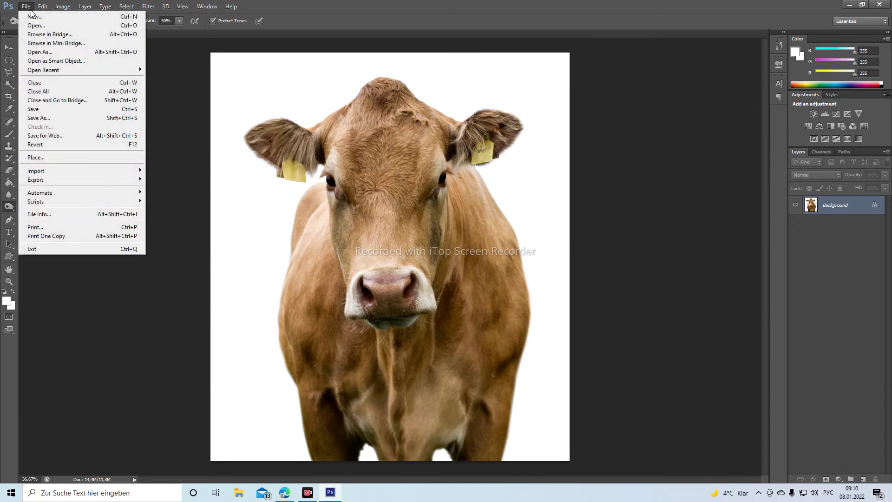
{"action": "left_click", "coordinate": [38, 213]}
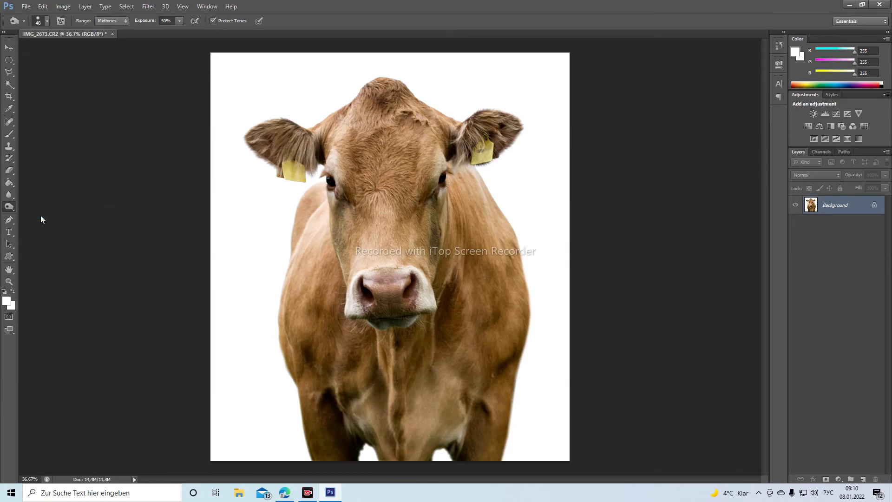
{"action": "left_click", "coordinate": [318, 115]}
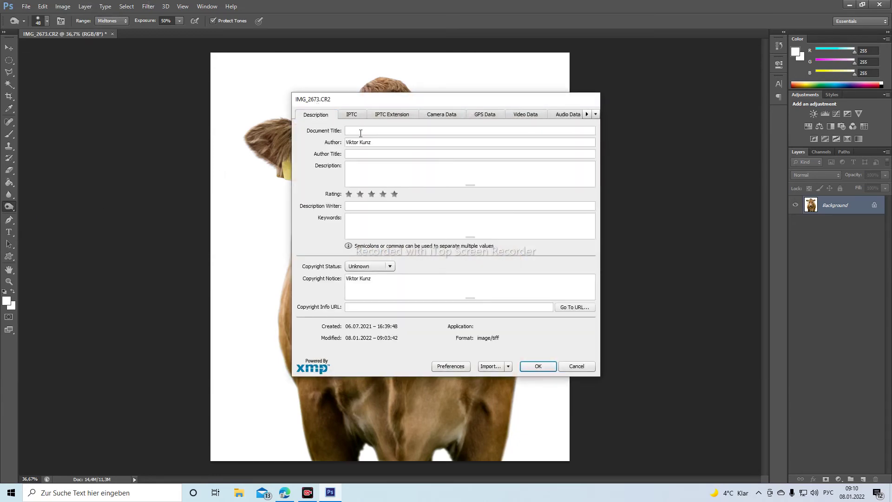
{"action": "left_click", "coordinate": [356, 166]}
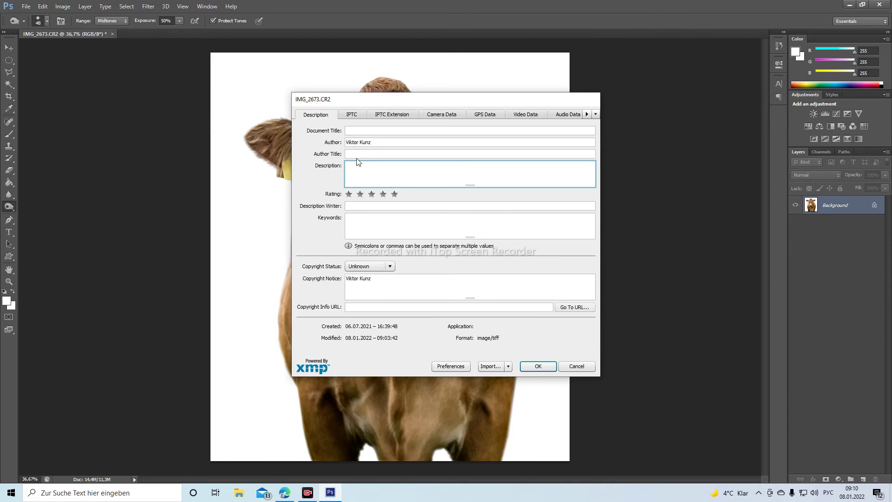
{"action": "type", "text": "c"}
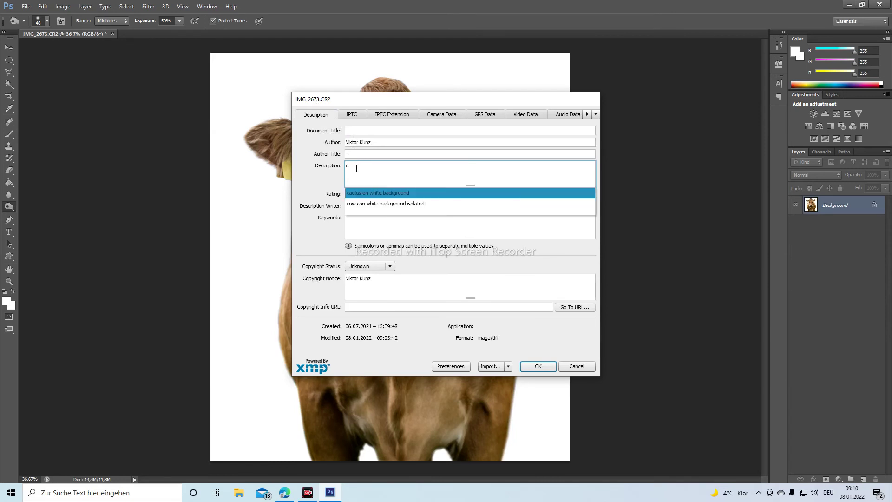
{"action": "left_click", "coordinate": [366, 203]}
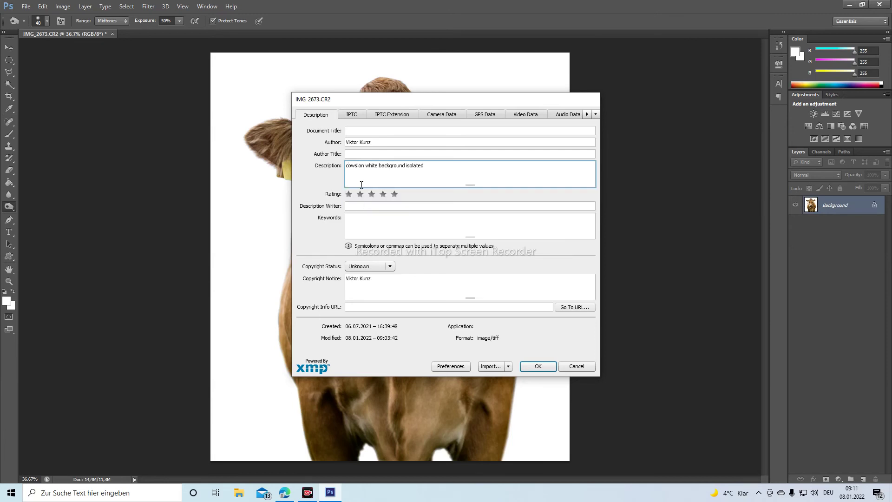
{"action": "key", "text": "BackSpace"}
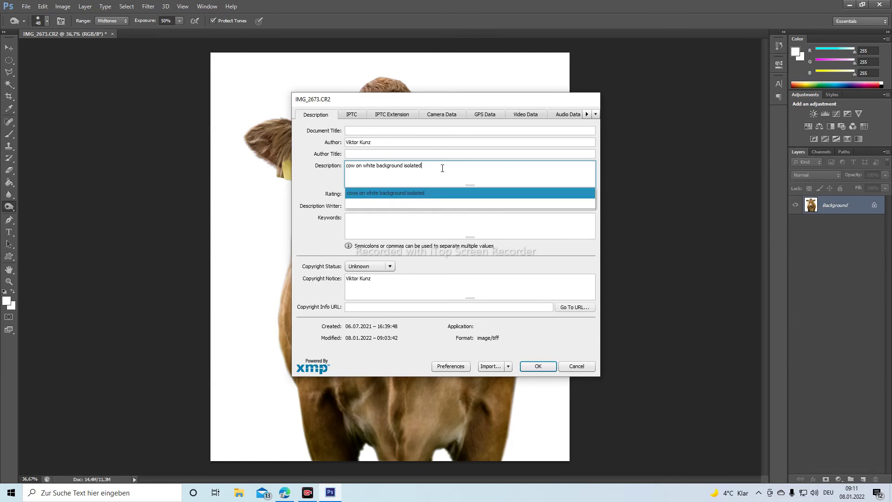
Copy the description into the Document Title field
{"action": "left_click_drag", "start_coordinate": [442, 168], "coordinate": [337, 170]}
{"action": "right_click", "coordinate": [362, 164]}
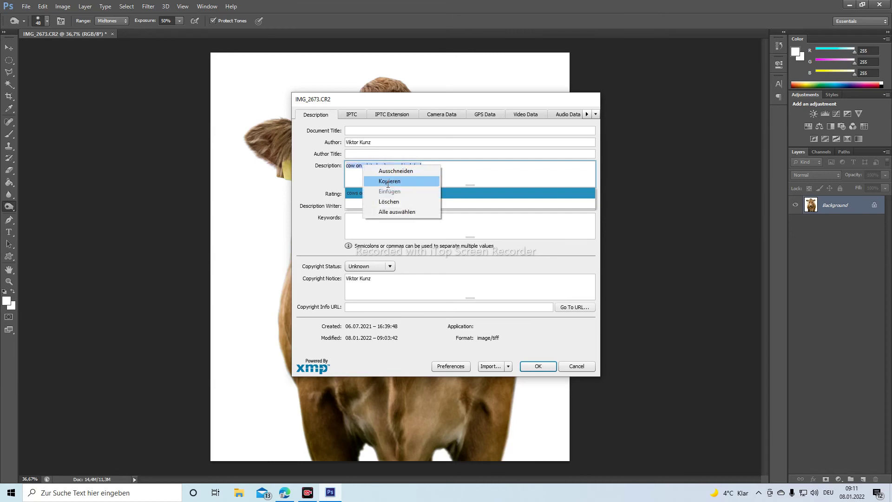
{"action": "left_click", "coordinate": [386, 179]}
{"action": "right_click", "coordinate": [386, 132]}
{"action": "left_click", "coordinate": [411, 157]}
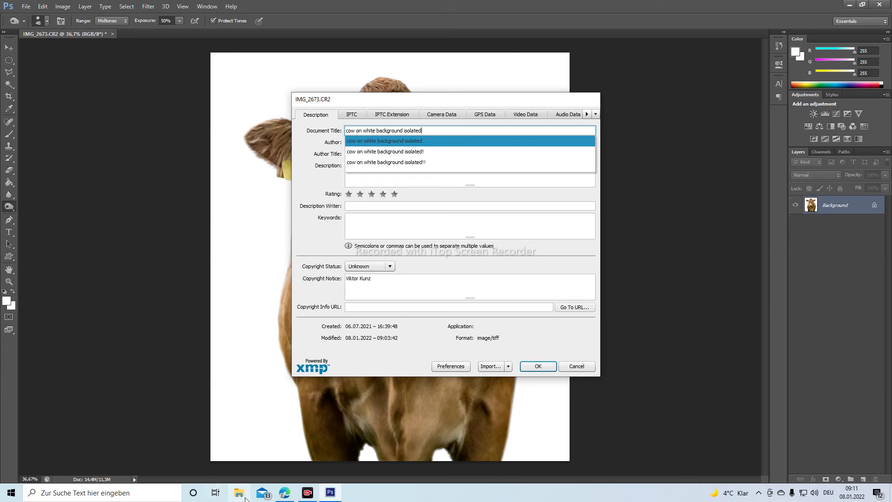
{"action": "left_click", "coordinate": [285, 494]}
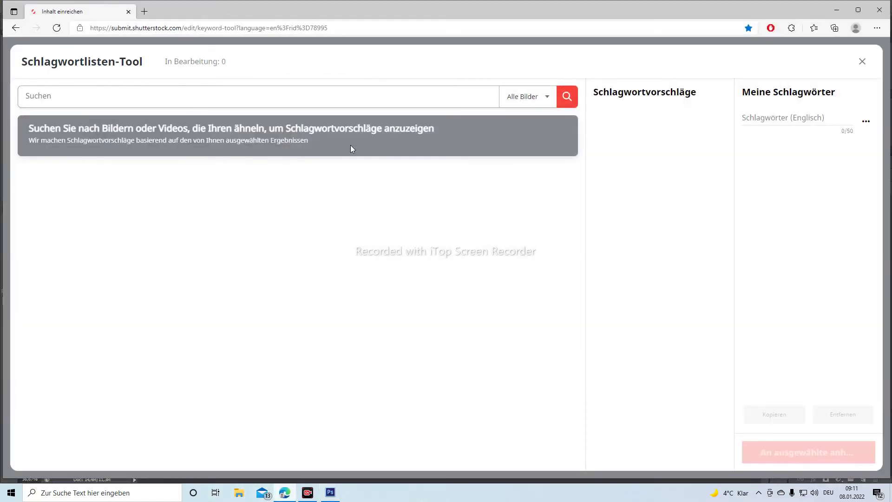
Search the keyword tool for 'cow isolated' photos, trimming the pasted title
{"action": "right_click", "coordinate": [89, 97]}
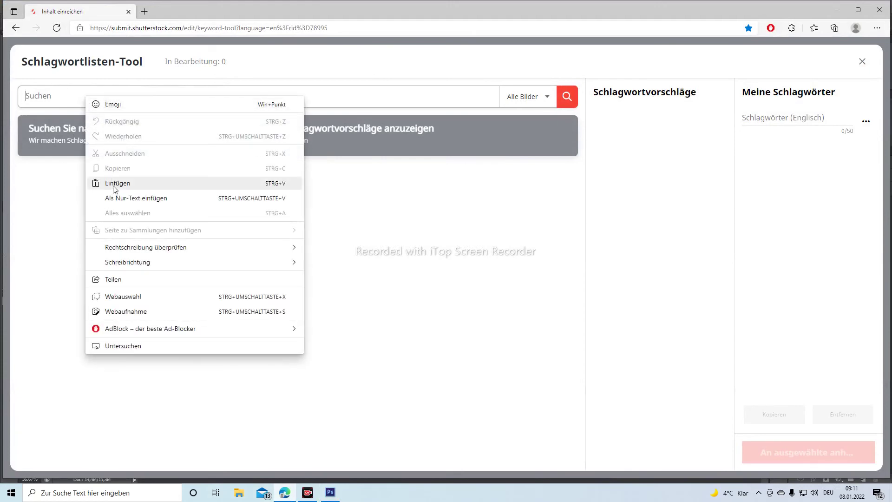
{"action": "left_click", "coordinate": [113, 182]}
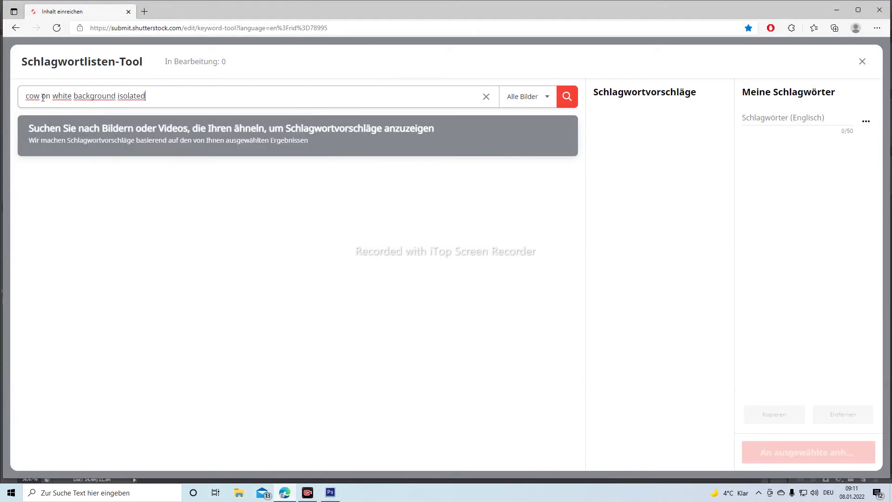
{"action": "left_click_drag", "start_coordinate": [42, 97], "coordinate": [117, 96]}
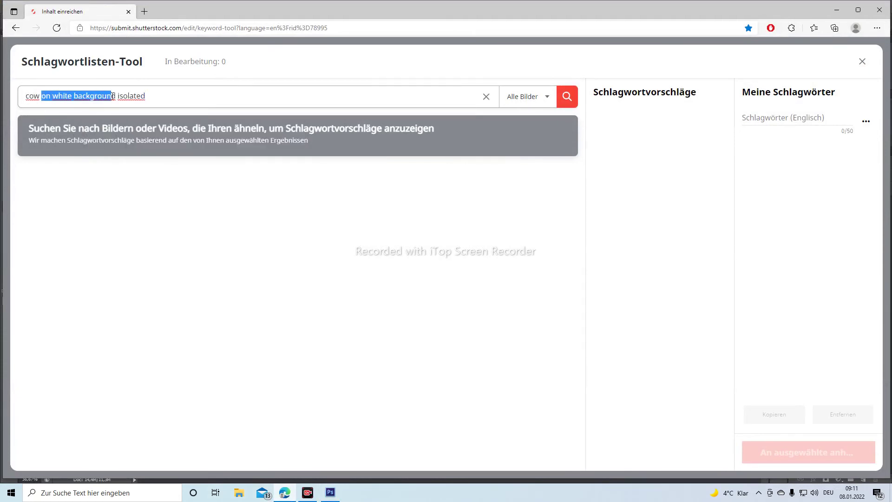
{"action": "key", "text": "BackSpace"}
{"action": "left_click", "coordinate": [542, 99]}
{"action": "left_click", "coordinate": [525, 119]}
{"action": "left_click", "coordinate": [568, 96]}
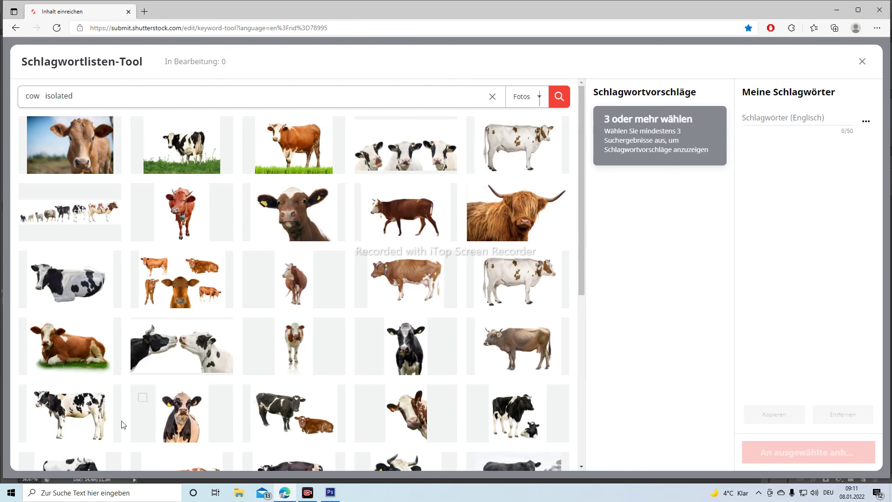
Tick three similar cow photos, add all 30 suggested keywords and copy the list
{"action": "left_click_drag", "start_coordinate": [581, 163], "coordinate": [581, 256]}
{"action": "scroll", "coordinate": [581, 256], "scroll_direction": "down", "scroll_amount": 1}
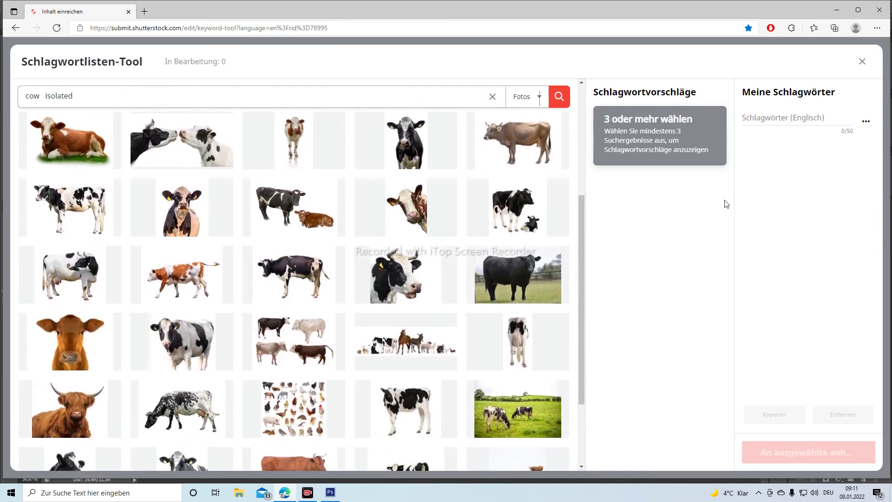
{"action": "scroll", "coordinate": [581, 233], "scroll_direction": "down", "scroll_amount": 2}
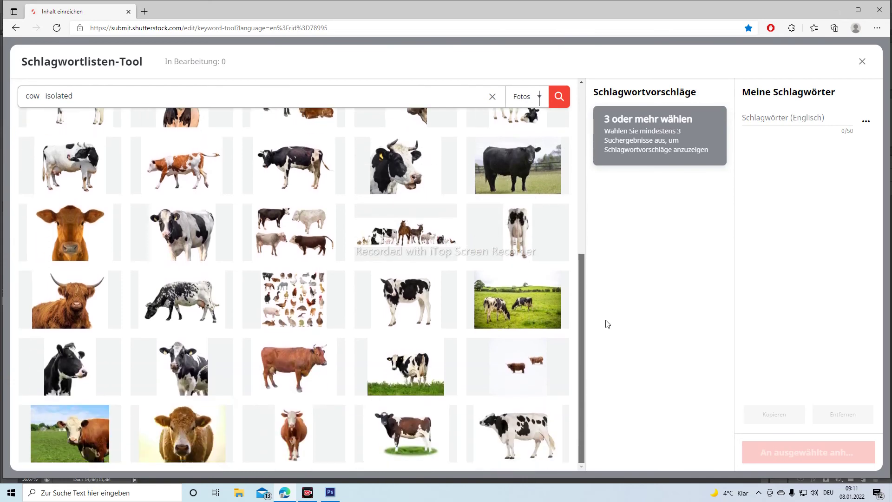
{"action": "left_click_drag", "start_coordinate": [581, 325], "coordinate": [596, 87]}
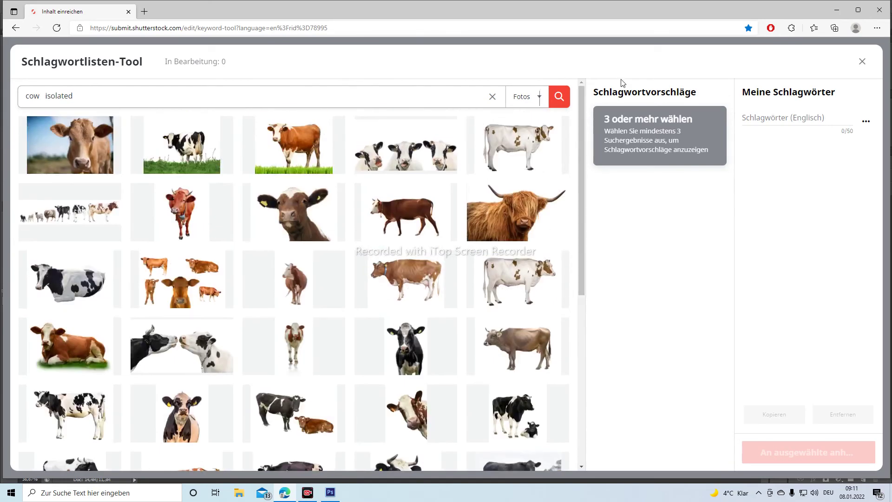
{"action": "left_click", "coordinate": [519, 212]}
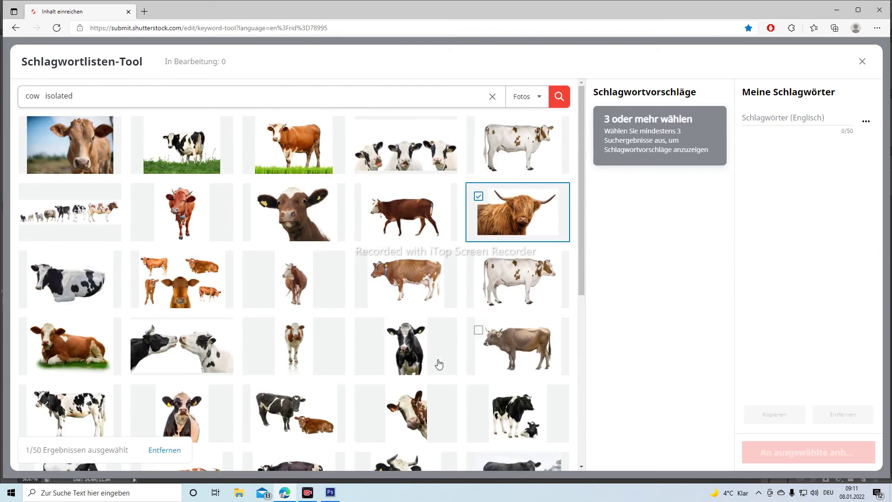
{"action": "left_click", "coordinate": [408, 353]}
{"action": "left_click", "coordinate": [175, 403]}
{"action": "left_click", "coordinate": [690, 119]}
{"action": "left_click", "coordinate": [771, 415]}
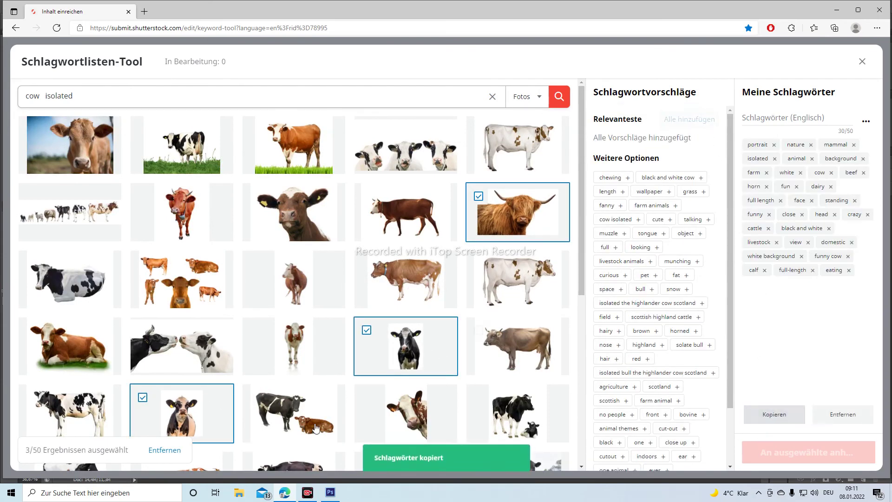
{"action": "left_click", "coordinate": [330, 494]}
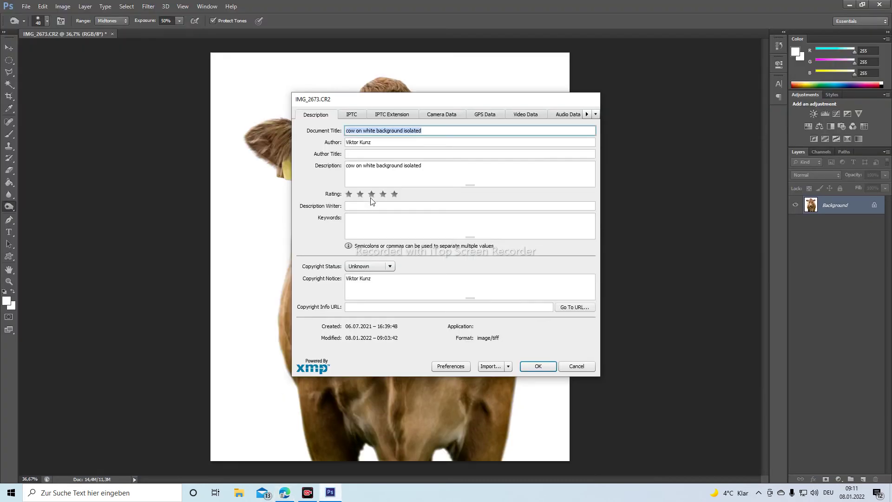
Paste the 30 copied keywords into Keywords, copy the document title, and confirm File Info
{"action": "right_click", "coordinate": [387, 233]}
{"action": "left_click", "coordinate": [428, 250]}
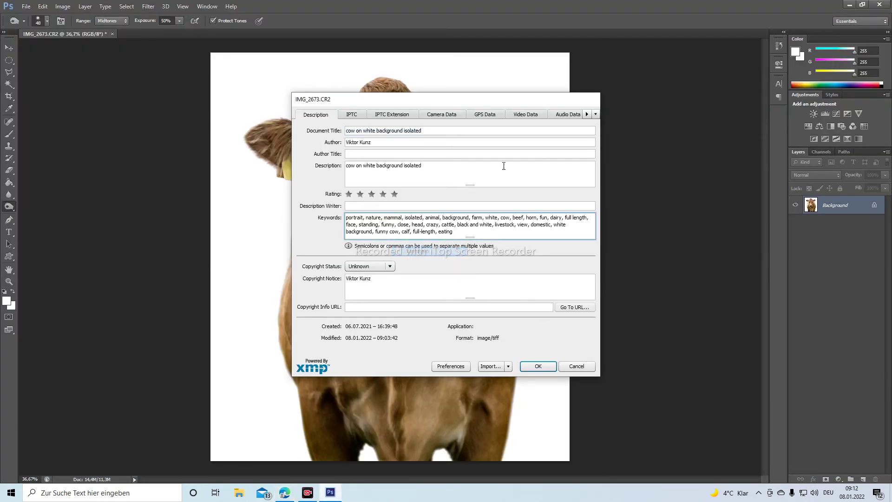
{"action": "triple_click", "coordinate": [429, 130]}
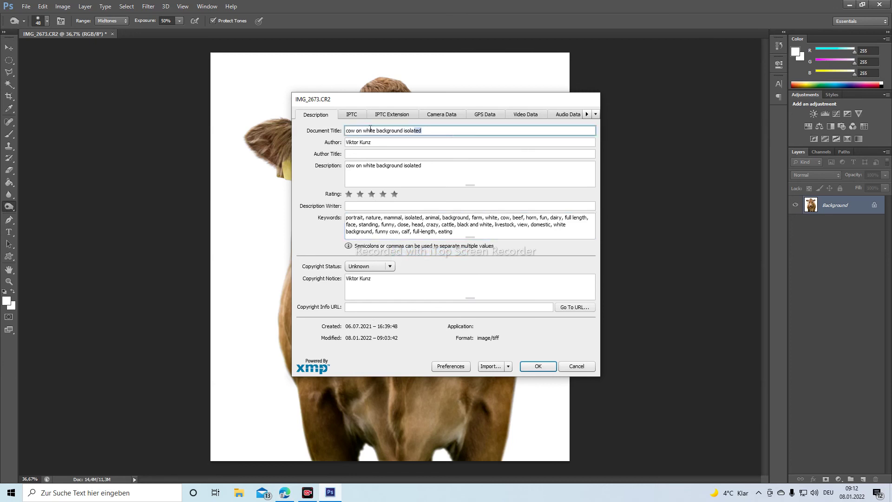
{"action": "right_click", "coordinate": [393, 135]}
{"action": "left_click", "coordinate": [413, 147]}
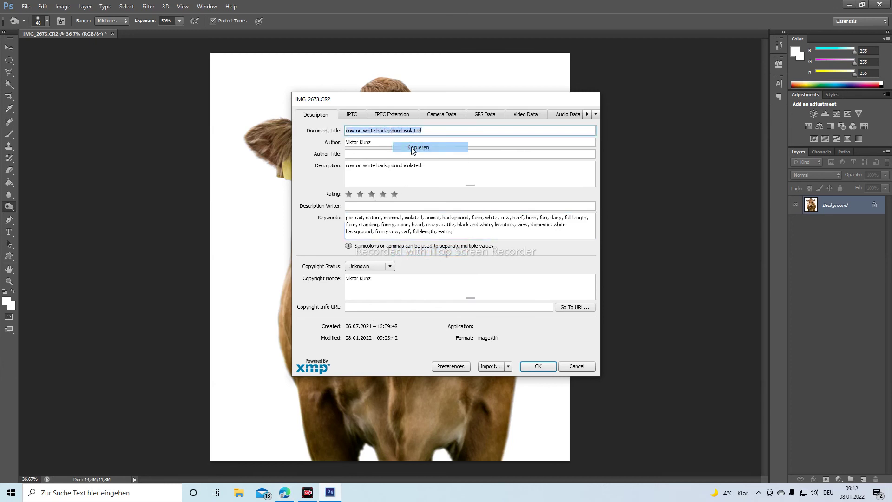
{"action": "left_click", "coordinate": [538, 367]}
{"action": "left_click", "coordinate": [25, 7]}
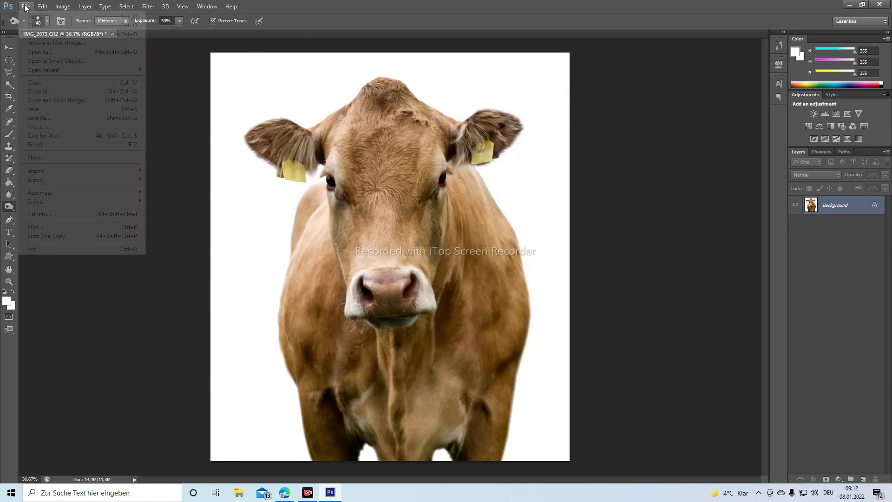
In Save As, create and open a new desktop folder named стокфото39
{"action": "left_click", "coordinate": [45, 119]}
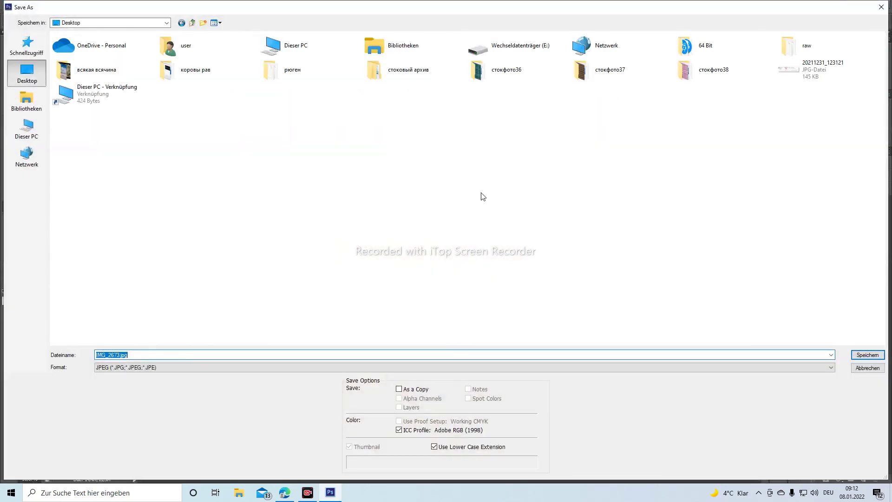
{"action": "right_click", "coordinate": [480, 192]}
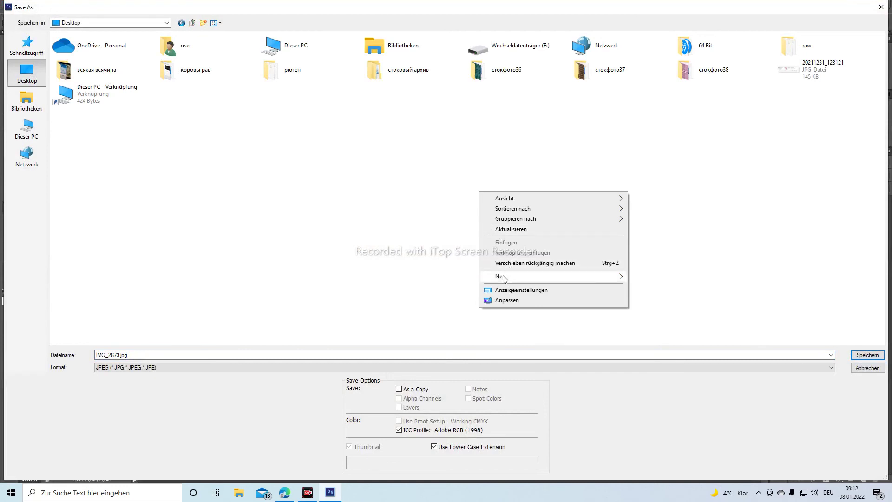
{"action": "mouse_move", "coordinate": [500, 277]}
{"action": "left_click", "coordinate": [650, 278]}
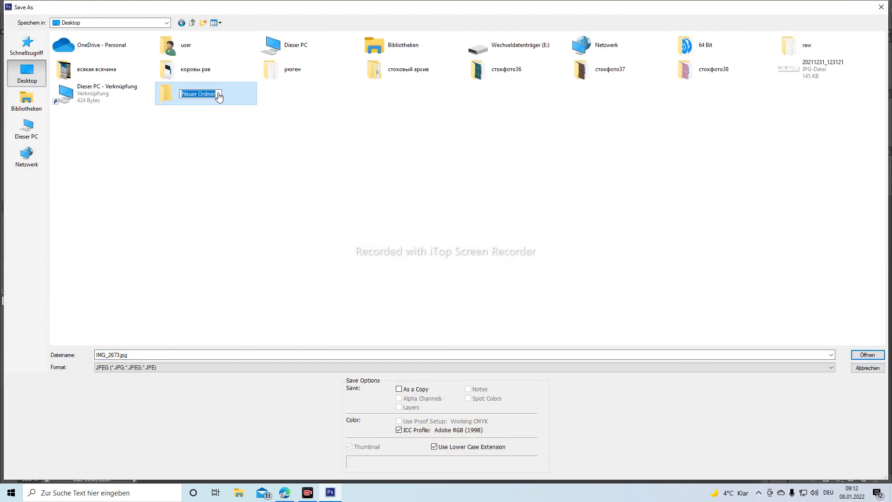
{"action": "key", "text": "BackSpace"}
{"action": "key", "text": "alt+shift"}
{"action": "type", "text": "ст"}
{"action": "type", "text": "окфото"}
{"action": "type", "text": "3"}
{"action": "type", "text": "9"}
{"action": "double_click", "coordinate": [160, 93]}
Save the image as JPEG named 'cow on white background isolated' in that folder
{"action": "double_click", "coordinate": [132, 355]}
{"action": "key", "text": "Delete"}
{"action": "right_click", "coordinate": [133, 355]}
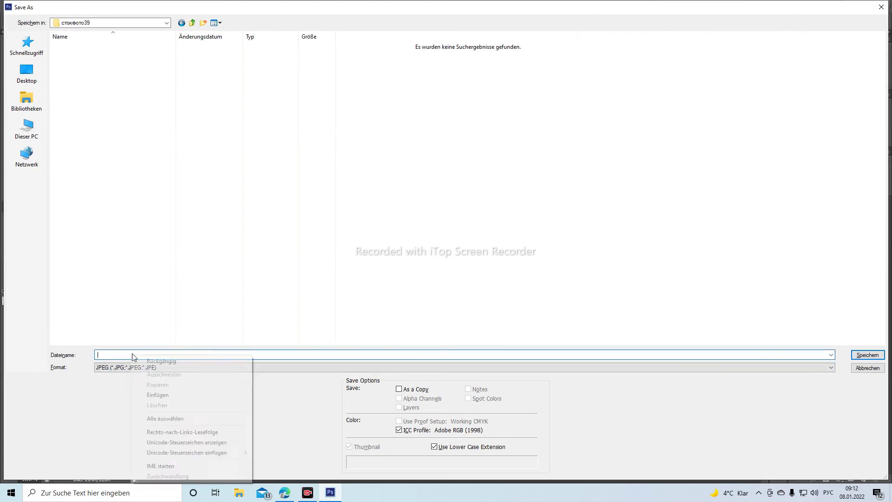
{"action": "left_click", "coordinate": [152, 395]}
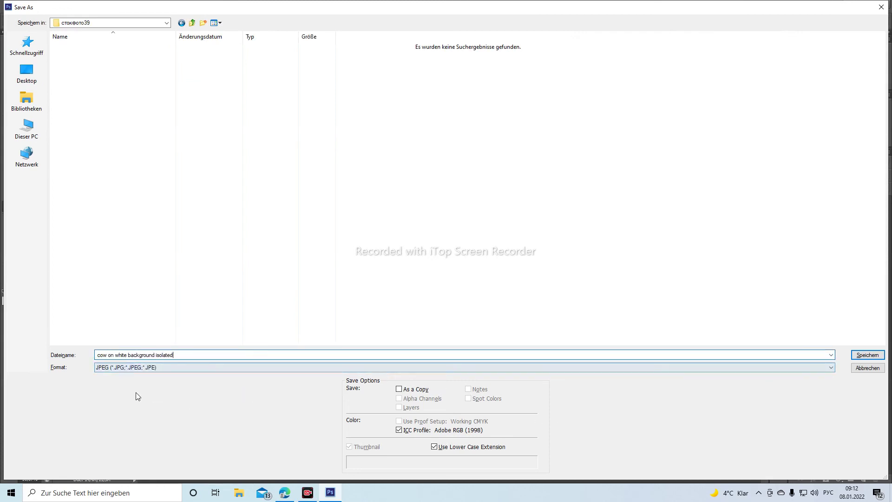
{"action": "left_click", "coordinate": [867, 355]}
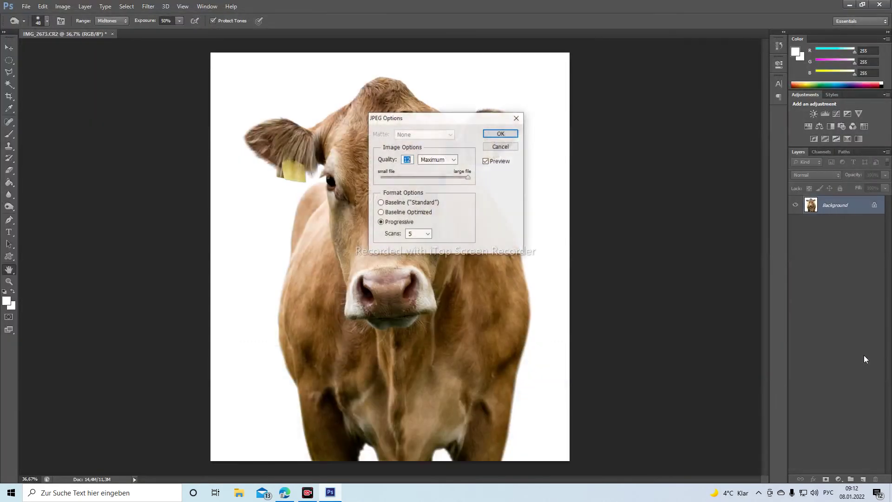
Accept Maximum JPEG quality to finish saving cow on white background isolated.jpg
{"action": "left_click", "coordinate": [501, 133]}
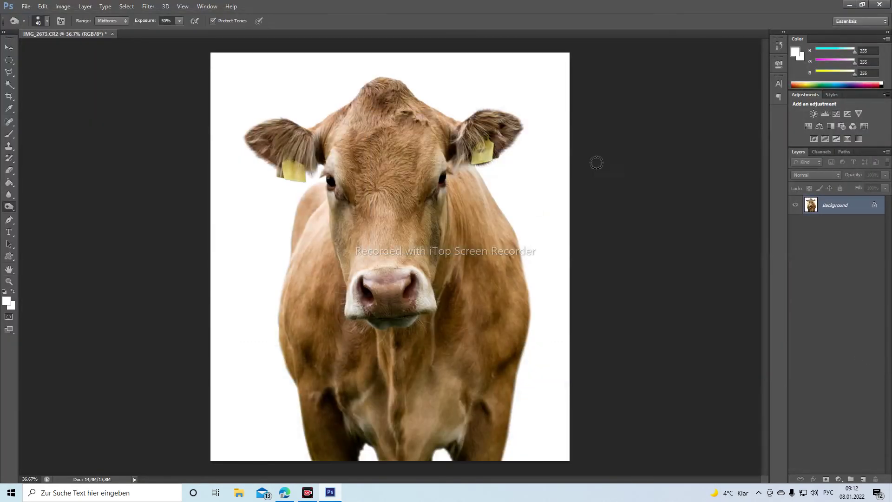